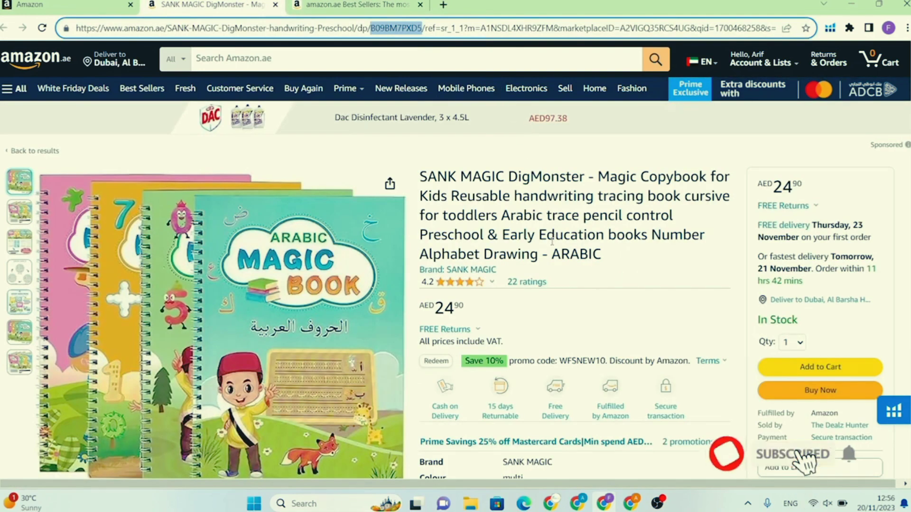
Step: Copy the product's ASIN, B09BM7PXD5, from the additional information on the magic copybook's product page
{"action": "left_click", "coordinate": [552, 242]}
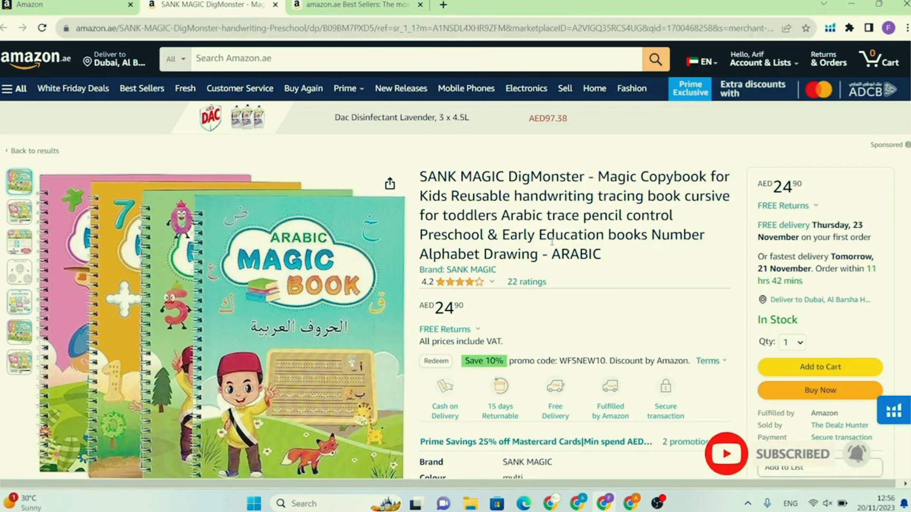
{"action": "scroll", "coordinate": [552, 242], "scroll_direction": "down", "scroll_amount": 15}
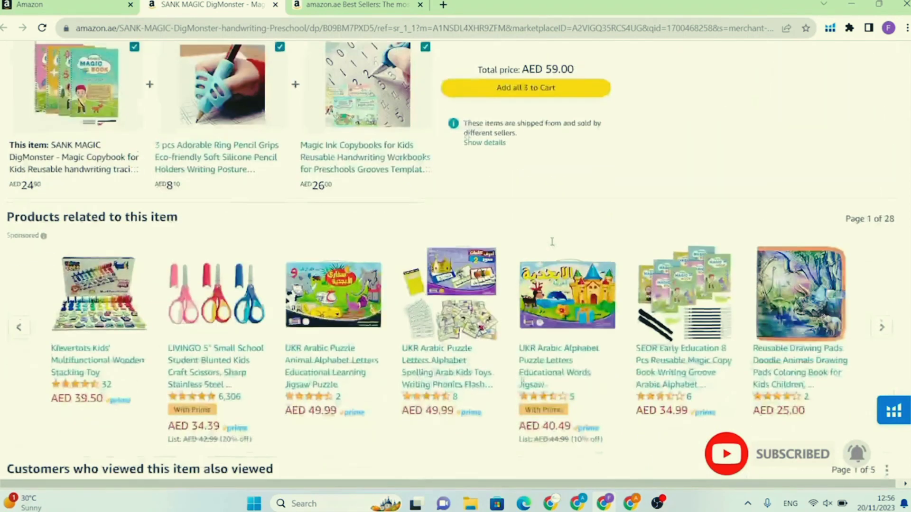
{"action": "scroll", "coordinate": [552, 242], "scroll_direction": "down", "scroll_amount": 20}
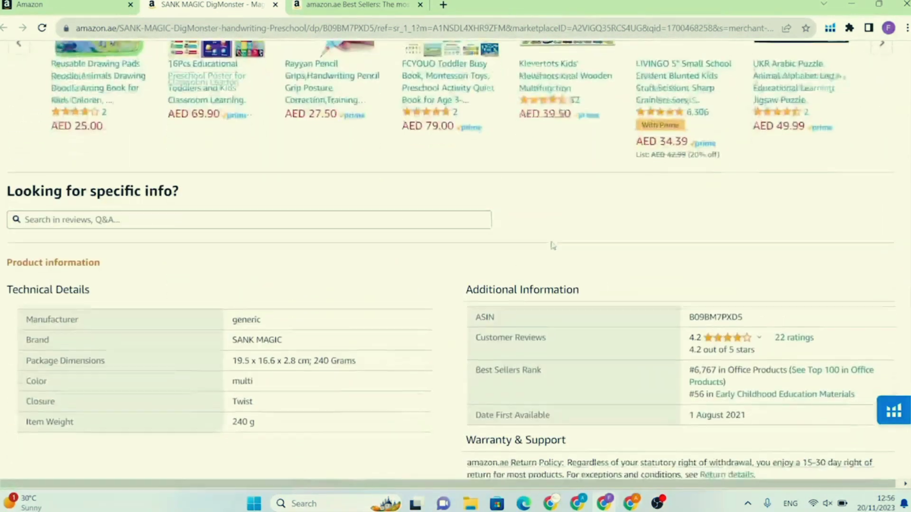
{"action": "scroll", "coordinate": [552, 244], "scroll_direction": "down", "scroll_amount": 4}
{"action": "left_click_drag", "start_coordinate": [761, 151], "coordinate": [688, 151]}
{"action": "left_click", "coordinate": [336, 28]}
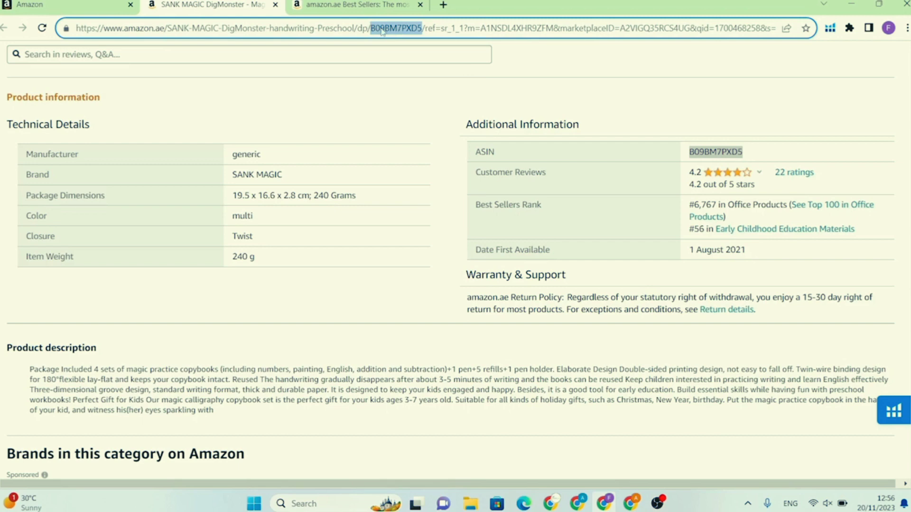
{"action": "double_click", "coordinate": [725, 152]}
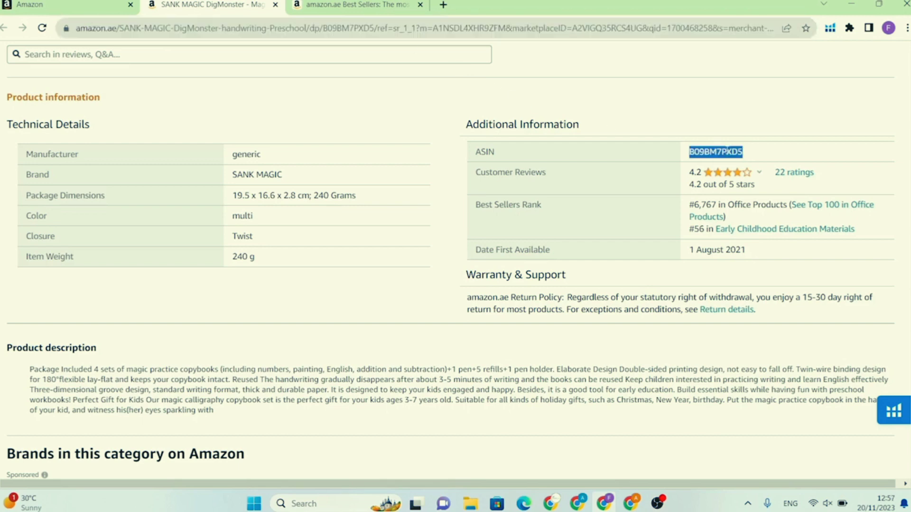
{"action": "right_click", "coordinate": [727, 151]}
{"action": "left_click", "coordinate": [739, 161]}
Step: Switch to Amazon Seller Central and open the catalog's Add Products page
{"action": "left_click", "coordinate": [66, 5]}
{"action": "left_click", "coordinate": [5, 55]}
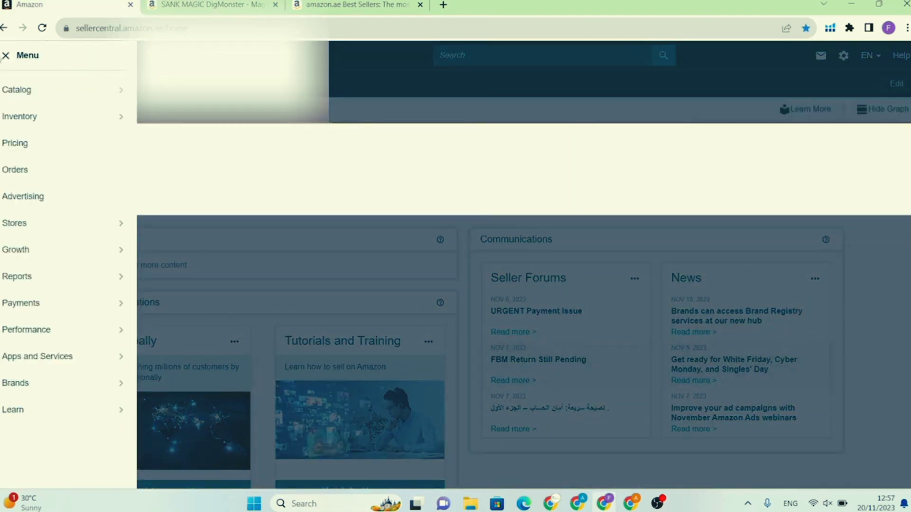
{"action": "mouse_move", "coordinate": [17, 89]}
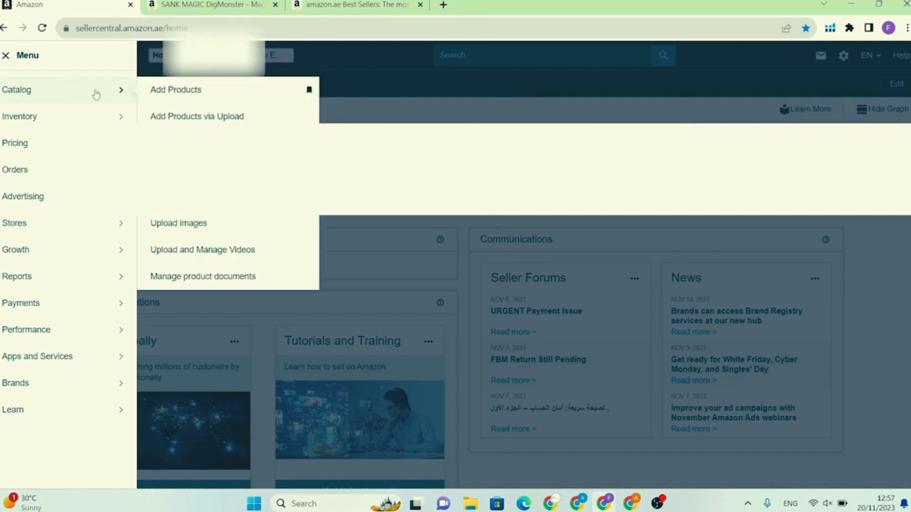
{"action": "left_click", "coordinate": [157, 92]}
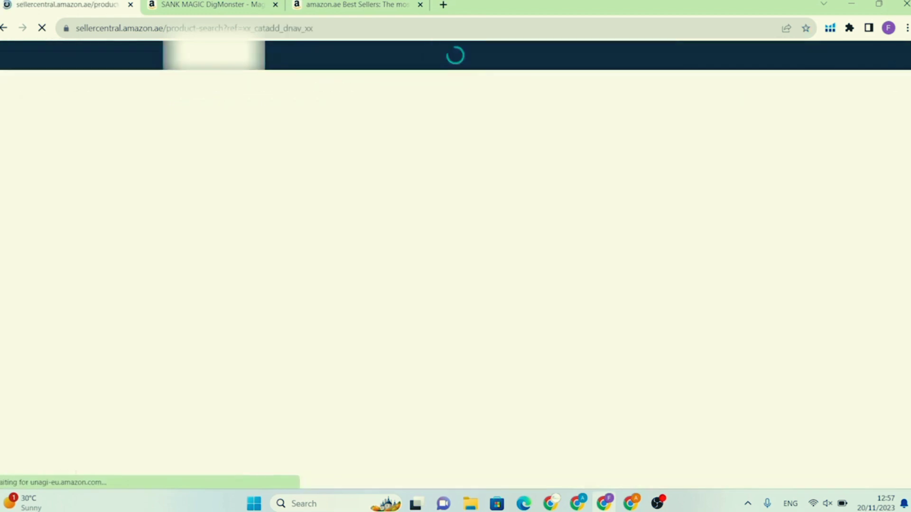
Step: Search Amazon's catalog for the product using the copied ASIN B09BM7PXD5
{"action": "scroll", "coordinate": [378, 215], "scroll_direction": "down", "scroll_amount": 2}
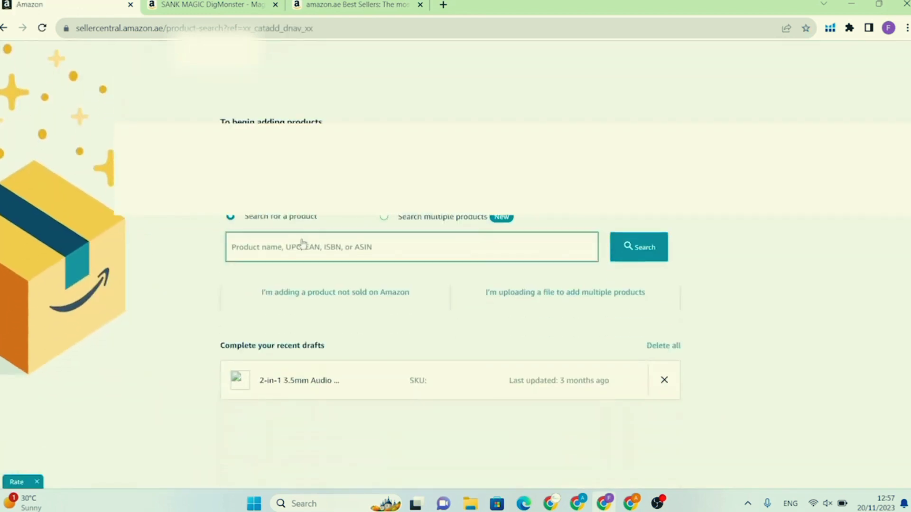
{"action": "left_click", "coordinate": [293, 248]}
{"action": "right_click", "coordinate": [293, 247]}
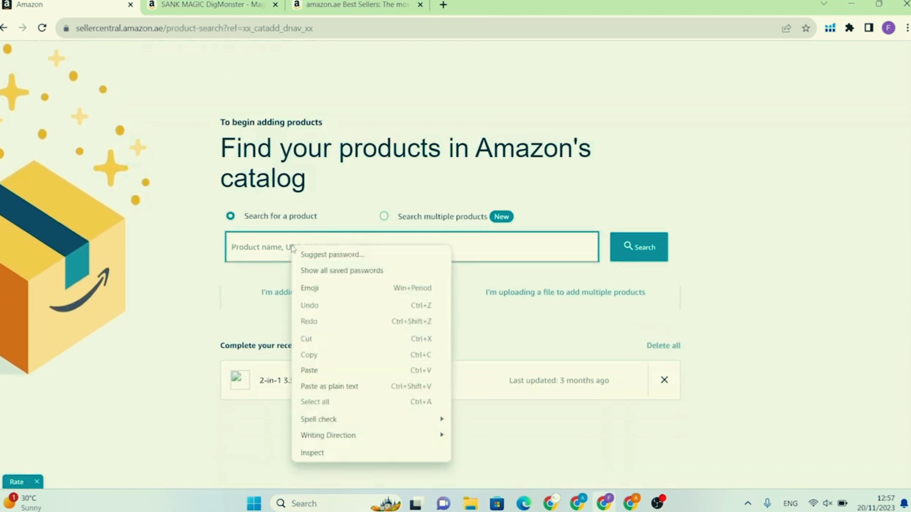
{"action": "left_click", "coordinate": [325, 371]}
{"action": "left_click", "coordinate": [638, 244]}
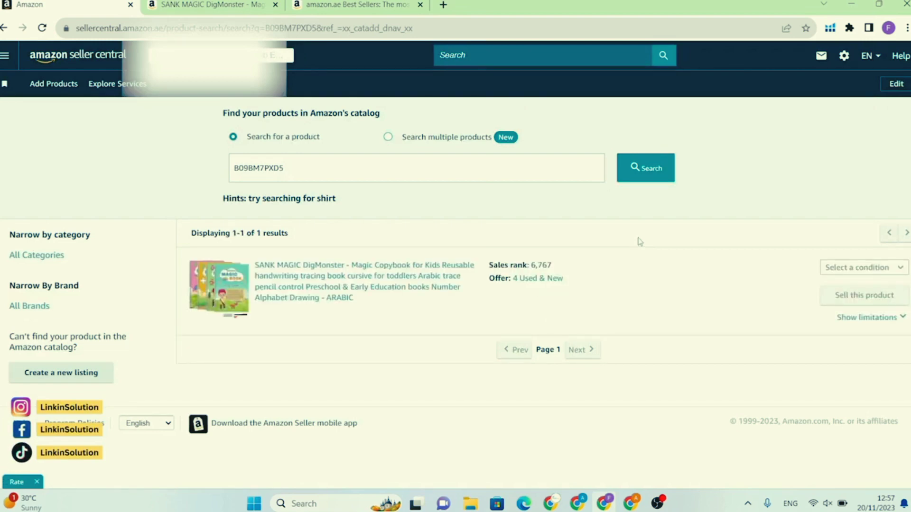
Step: Choose the New condition for the found copybook and start a selling offer for it
{"action": "left_click", "coordinate": [842, 271]}
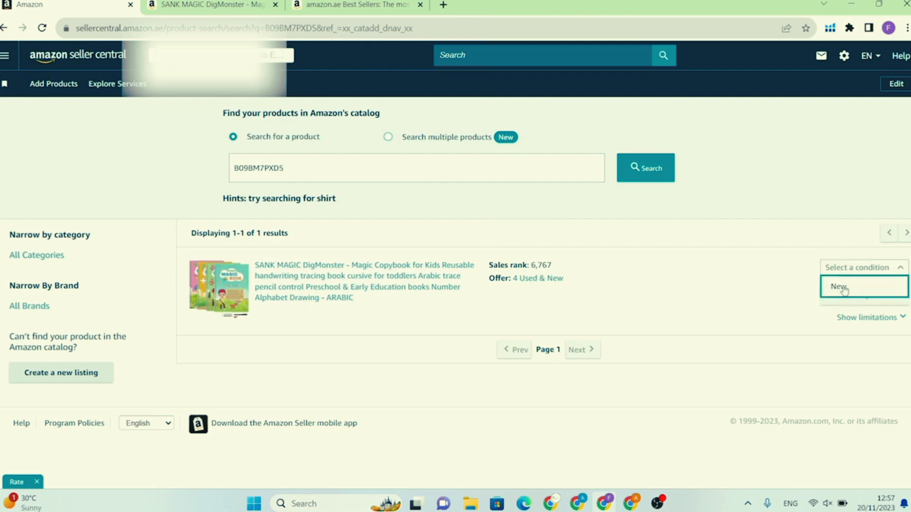
{"action": "left_click", "coordinate": [838, 286]}
{"action": "left_click", "coordinate": [840, 299]}
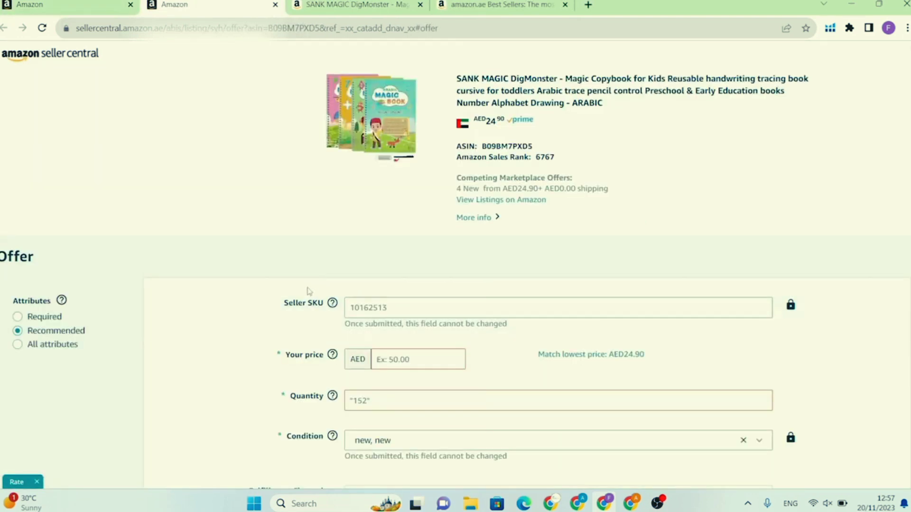
Step: Set the offer's Seller SKU to BOOKS1
{"action": "left_click_drag", "start_coordinate": [283, 305], "coordinate": [326, 303]}
{"action": "left_click", "coordinate": [335, 252]}
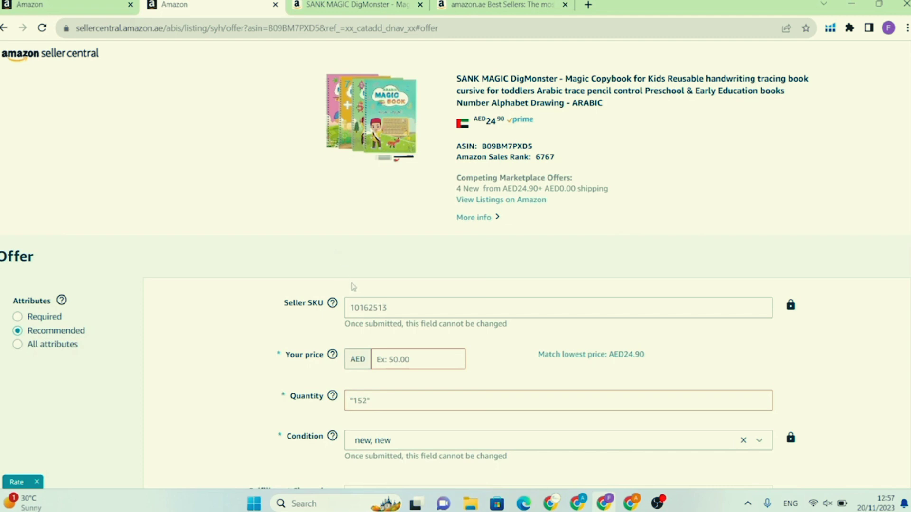
{"action": "left_click", "coordinate": [360, 308]}
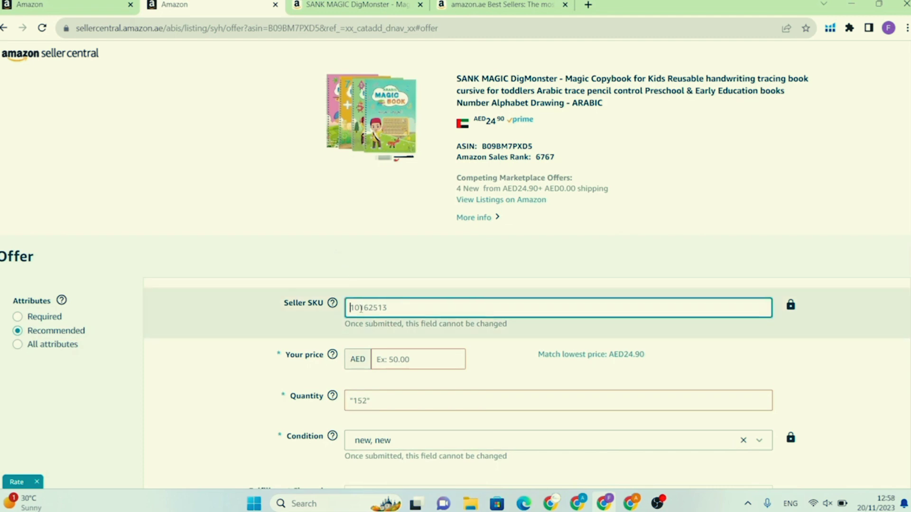
{"action": "type", "text": "BOOKS1"}
{"action": "left_click", "coordinate": [346, 272]}
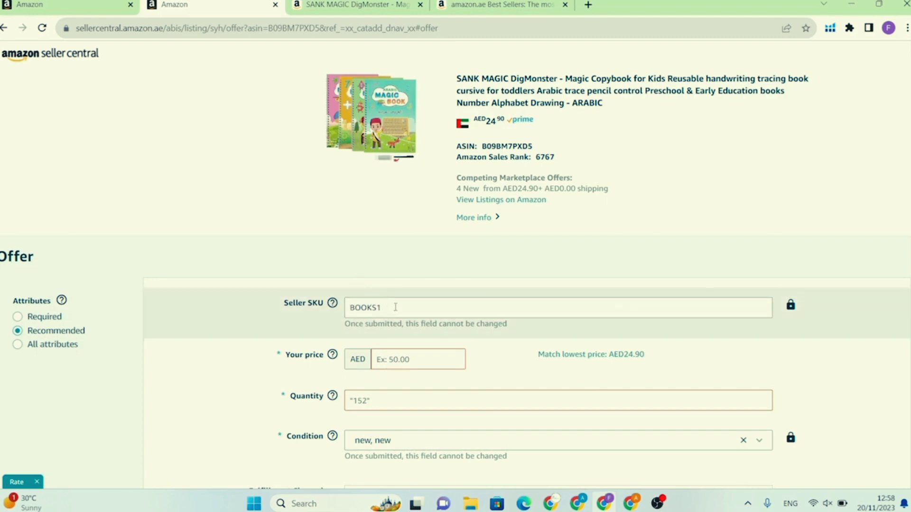
Step: Set the offer's price to AED 24.85
{"action": "scroll", "coordinate": [387, 285], "scroll_direction": "down", "scroll_amount": 1}
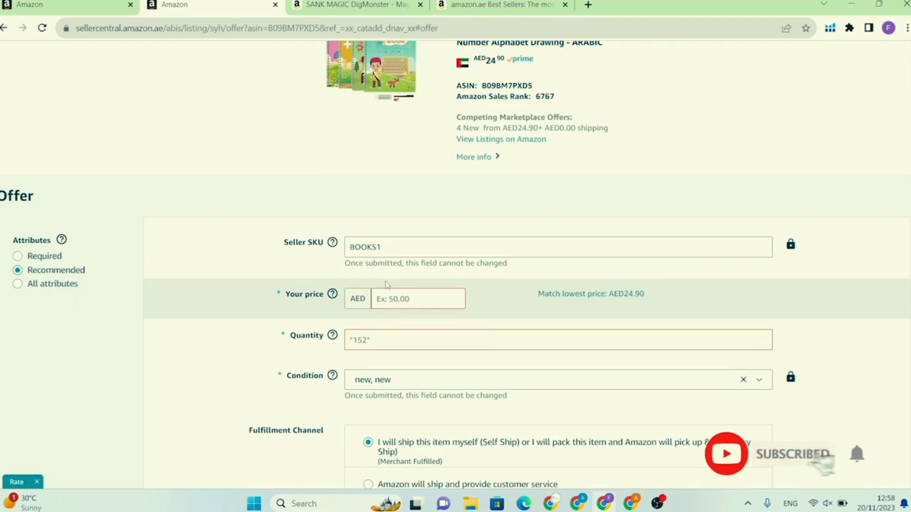
{"action": "scroll", "coordinate": [387, 284], "scroll_direction": "down", "scroll_amount": 1}
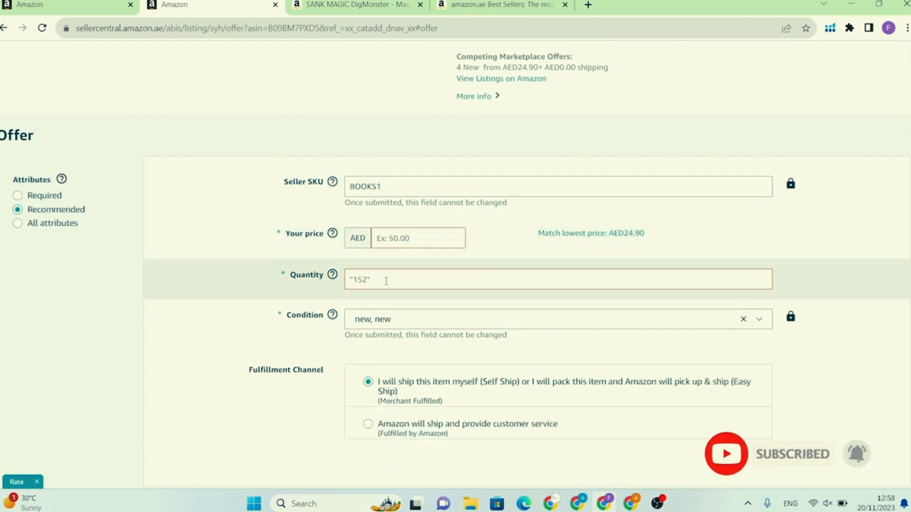
{"action": "scroll", "coordinate": [386, 284], "scroll_direction": "down", "scroll_amount": 2}
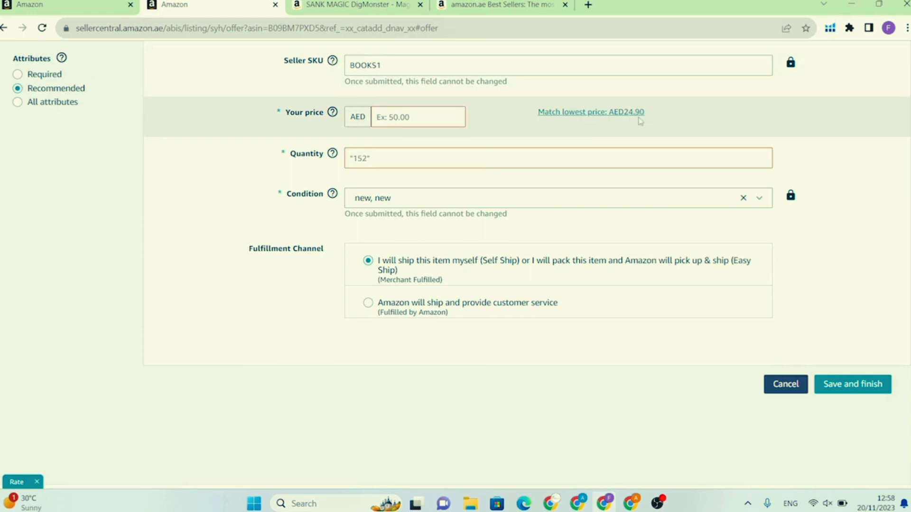
{"action": "left_click", "coordinate": [396, 113]}
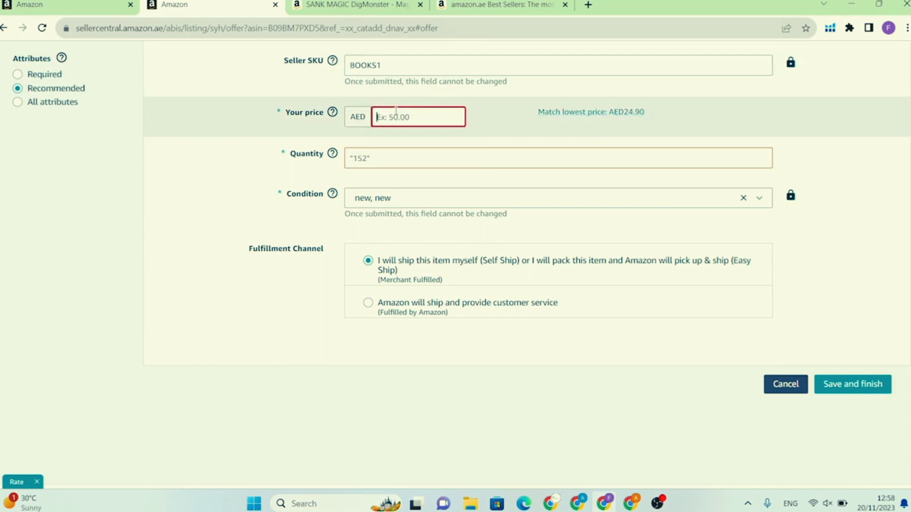
{"action": "left_click", "coordinate": [147, 128]}
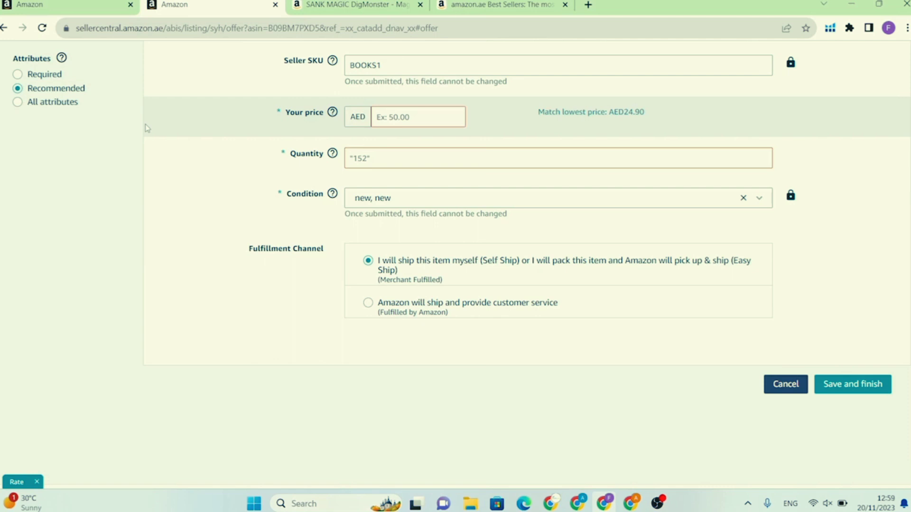
{"action": "left_click", "coordinate": [386, 121]}
{"action": "type", "text": "24"}
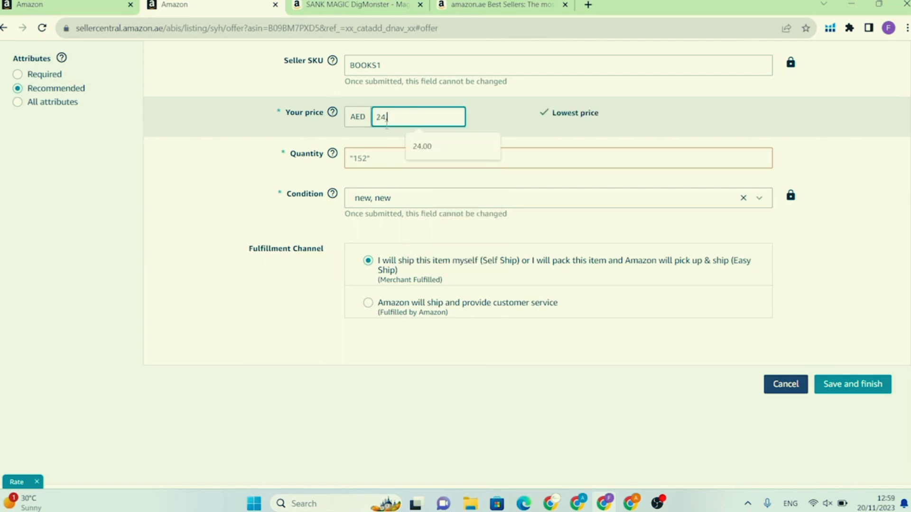
{"action": "type", "text": ",85"}
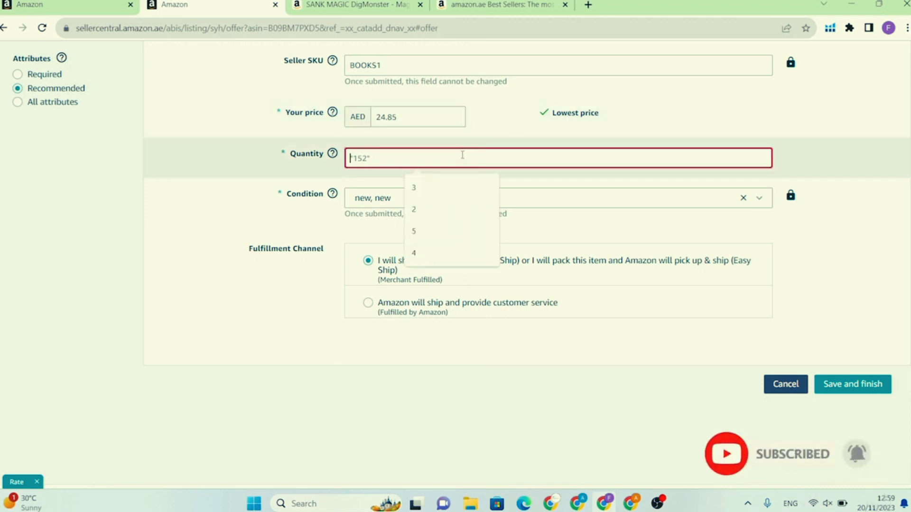
Step: Set the offer's quantity to 50
{"action": "left_click", "coordinate": [462, 155]}
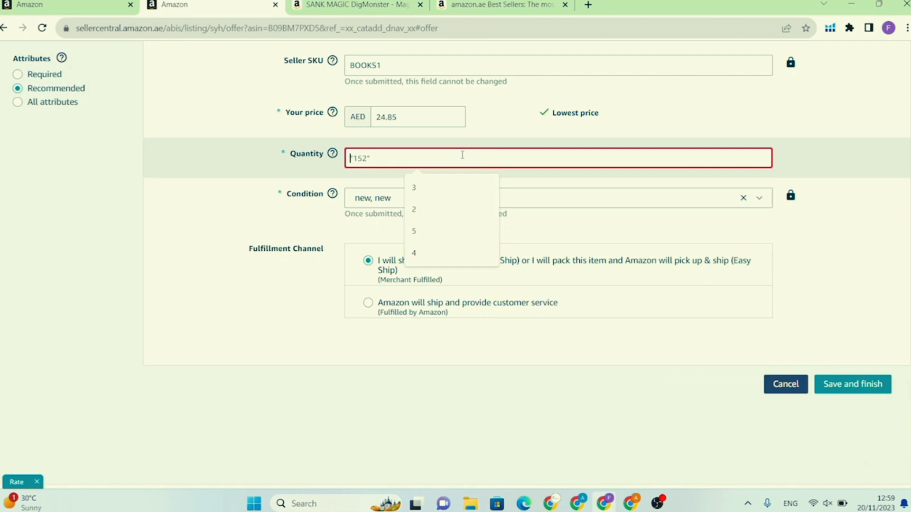
{"action": "type", "text": "50"}
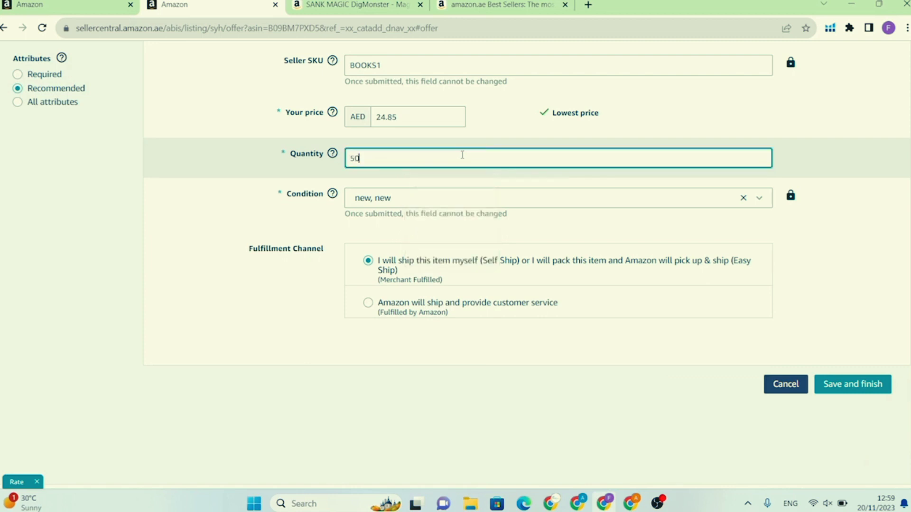
{"action": "key", "text": "Return"}
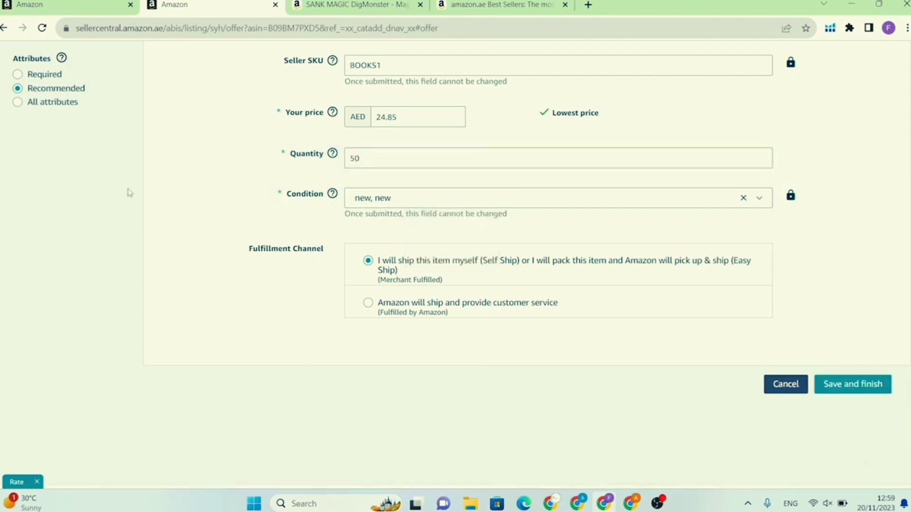
{"action": "key", "text": "Return"}
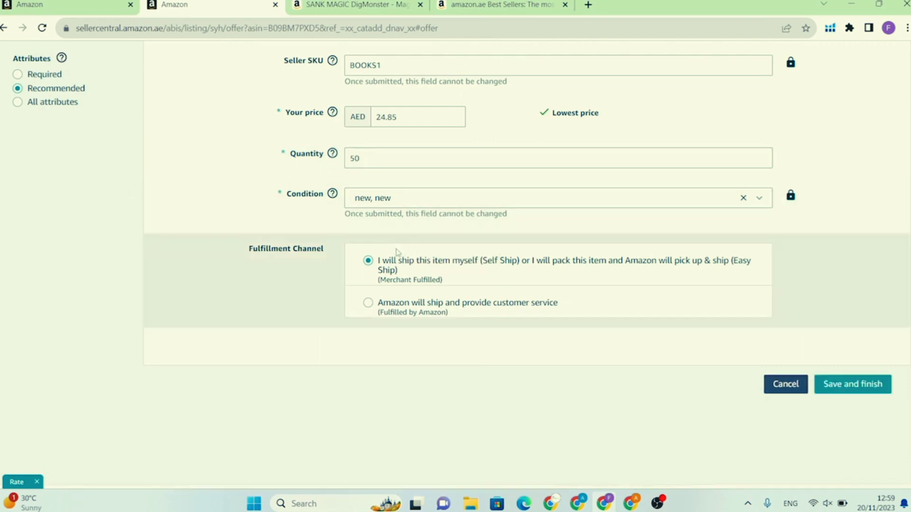
Step: Set the fulfillment channel to Fulfilled by Amazon, submit the offer and dismiss the feedback request
{"action": "scroll", "coordinate": [397, 254], "scroll_direction": "down", "scroll_amount": 1}
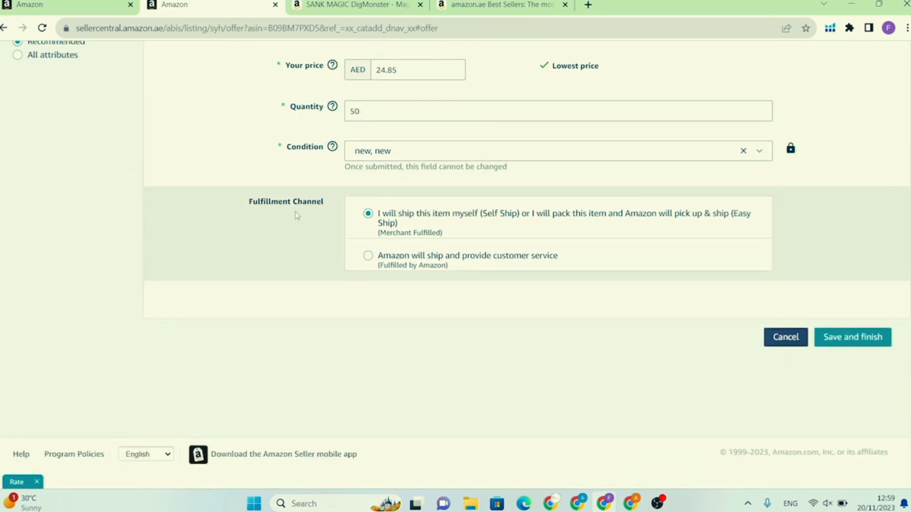
{"action": "left_click", "coordinate": [371, 263]}
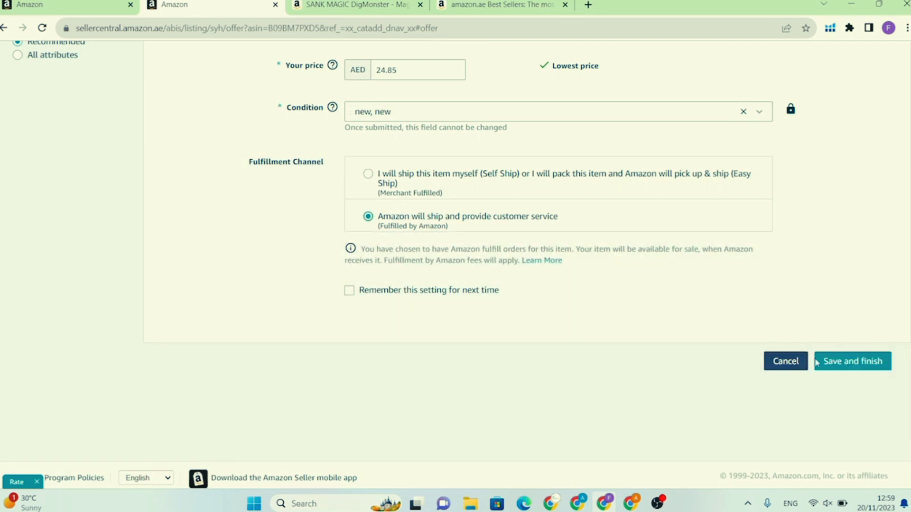
{"action": "left_click", "coordinate": [850, 363]}
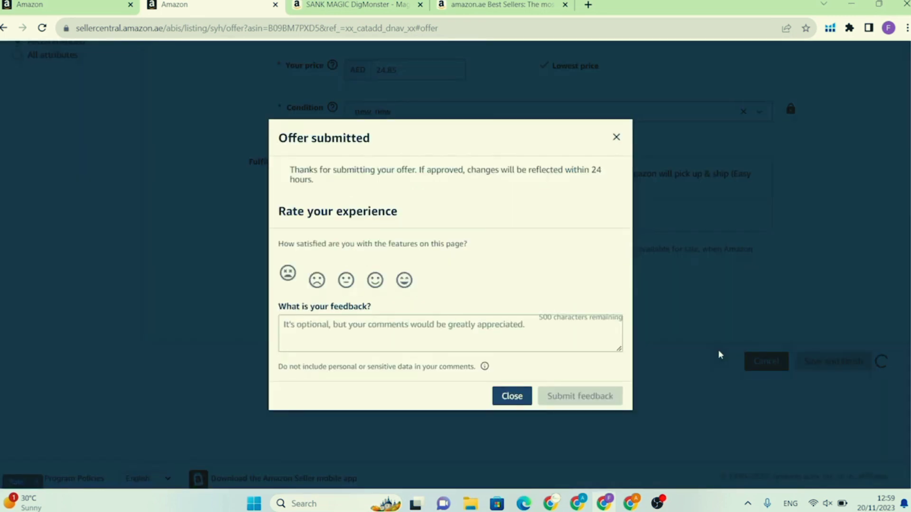
{"action": "left_click", "coordinate": [520, 395]}
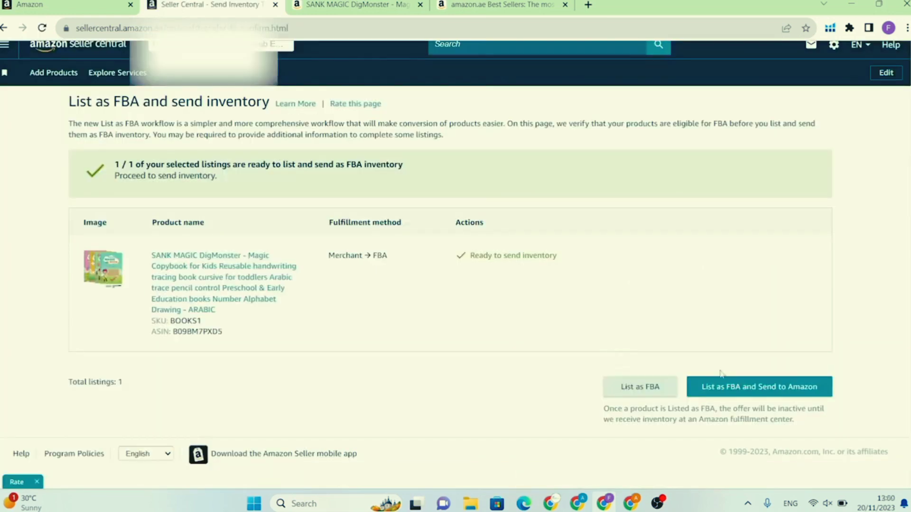
Step: List the copybook as FBA, proceed to sending its inventory to Amazon and dismiss the pre-selected SKUs hint
{"action": "left_click", "coordinate": [743, 397]}
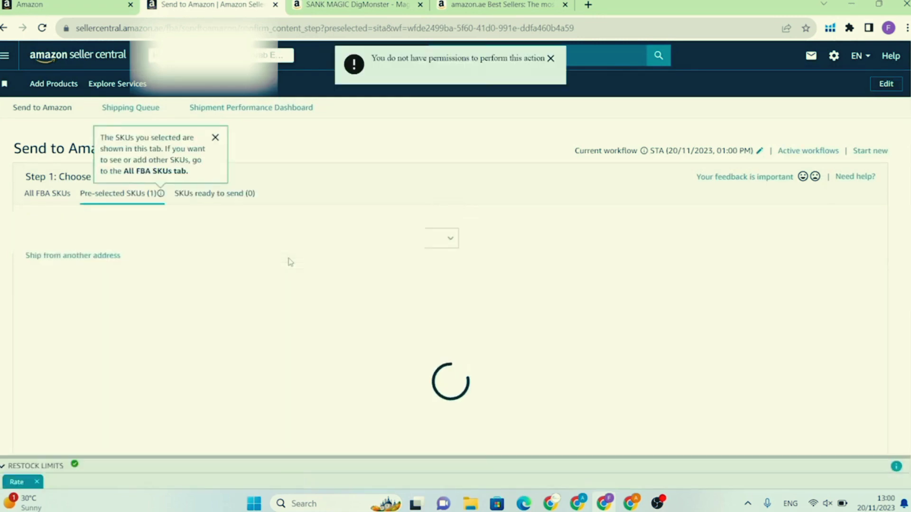
{"action": "left_click", "coordinate": [216, 138]}
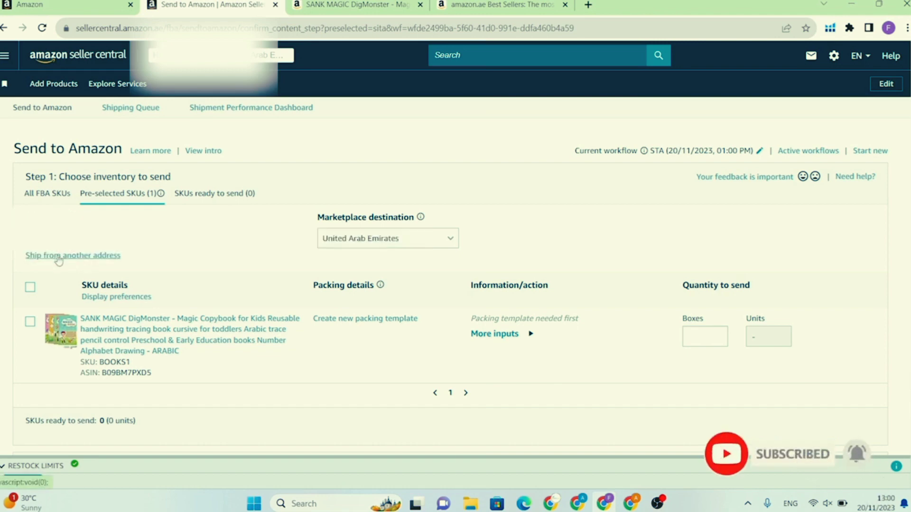
Step: Open the new contact form for shipping the inventory from another address
{"action": "left_click", "coordinate": [58, 256]}
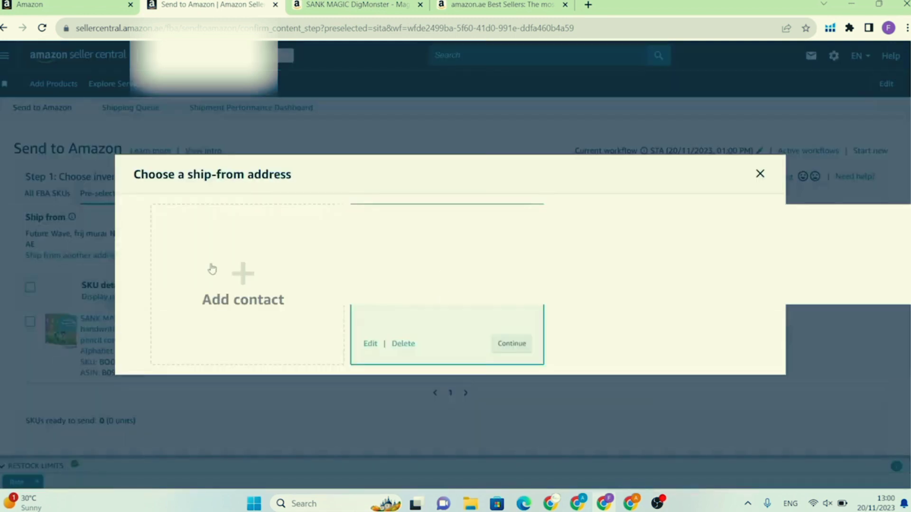
{"action": "left_click", "coordinate": [216, 269]}
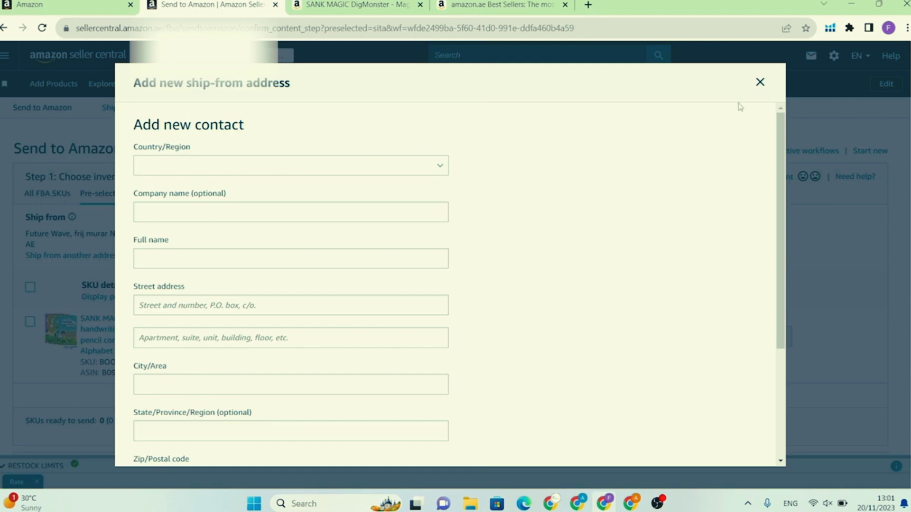
Step: Close the new ship-from address form and choose United Arab Emirates as the marketplace destination
{"action": "left_click", "coordinate": [760, 82]}
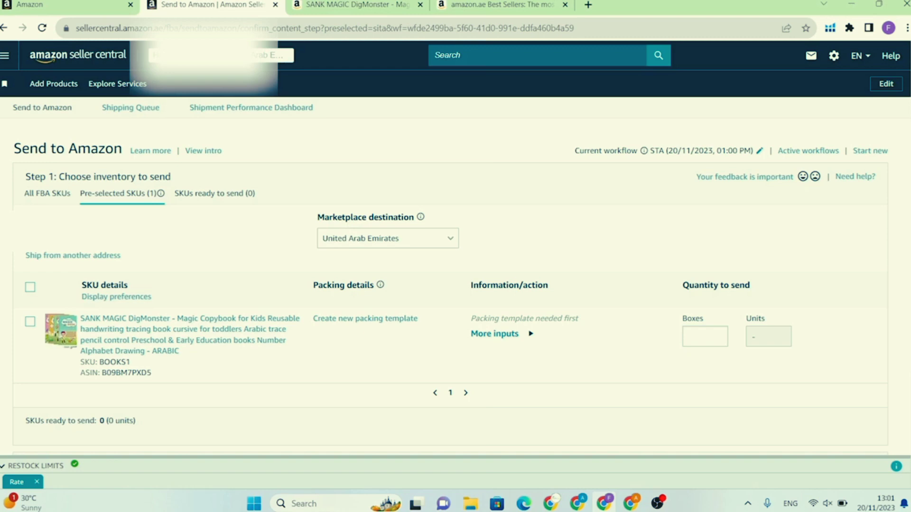
{"action": "left_click", "coordinate": [400, 239]}
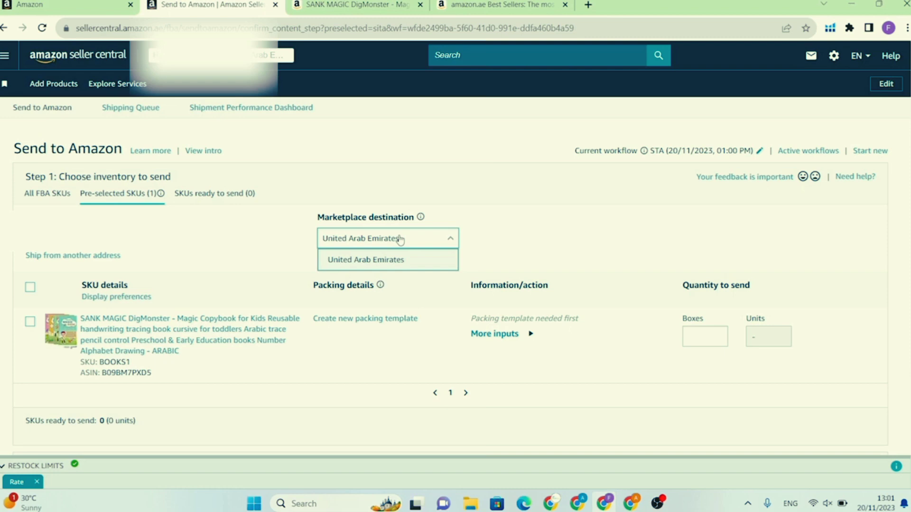
{"action": "left_click", "coordinate": [347, 260]}
Step: Create a packing template named BOOKS TEMP for the copybook with 50 units per box
{"action": "scroll", "coordinate": [297, 252], "scroll_direction": "down", "scroll_amount": 3}
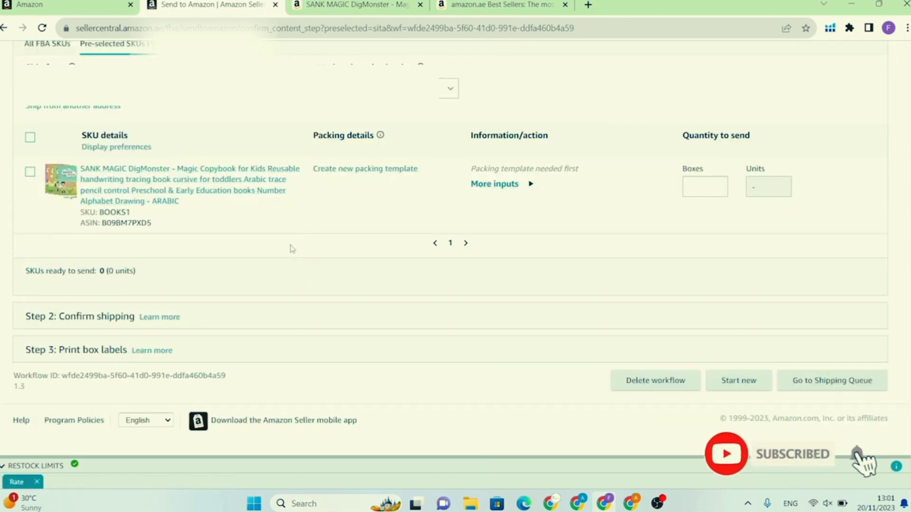
{"action": "left_click", "coordinate": [358, 170]}
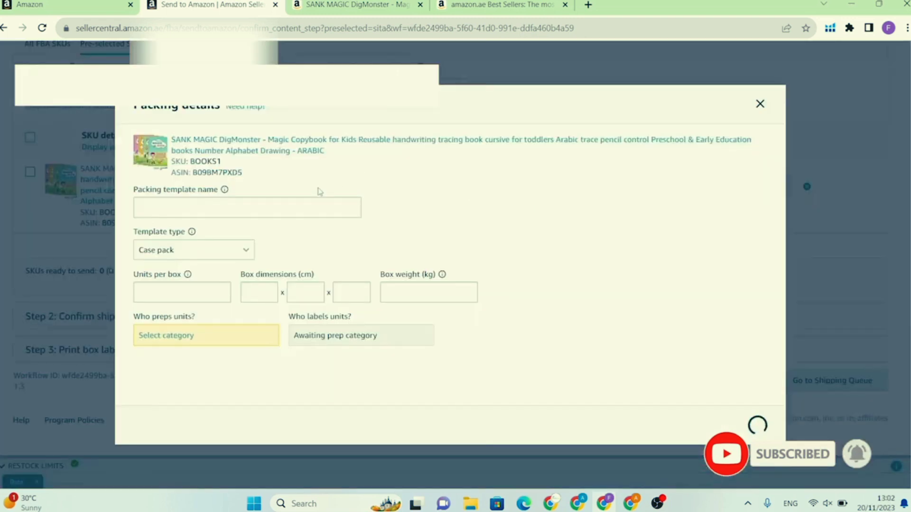
{"action": "left_click", "coordinate": [309, 200]}
{"action": "type", "text": "BOOK"}
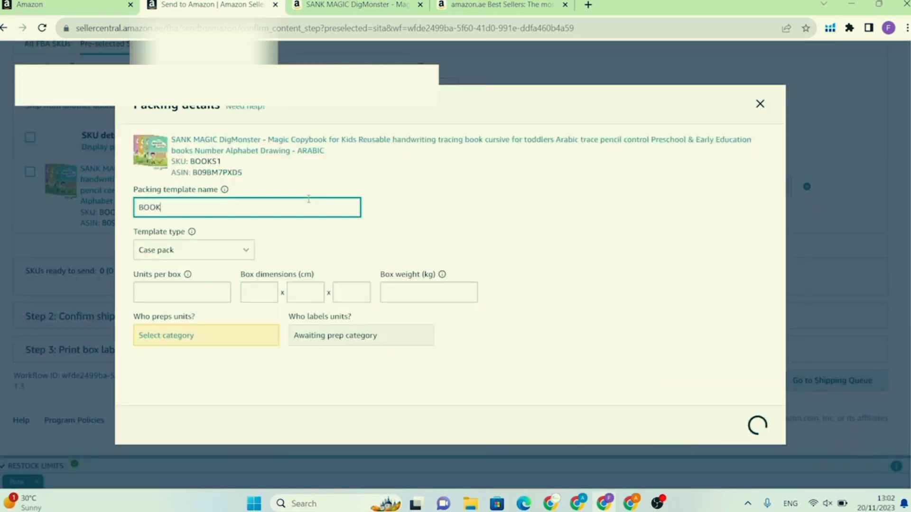
{"action": "type", "text": "S TEMP"}
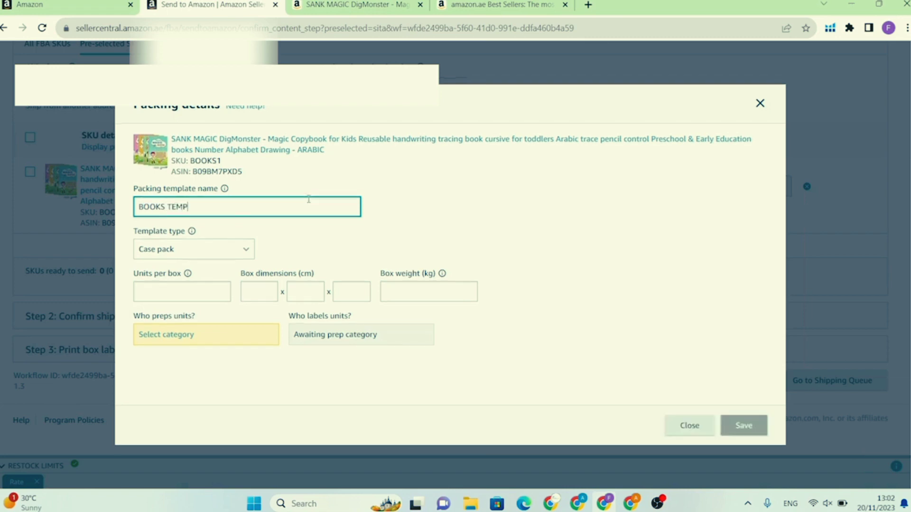
{"action": "left_click", "coordinate": [295, 246]}
{"action": "left_click", "coordinate": [203, 282]}
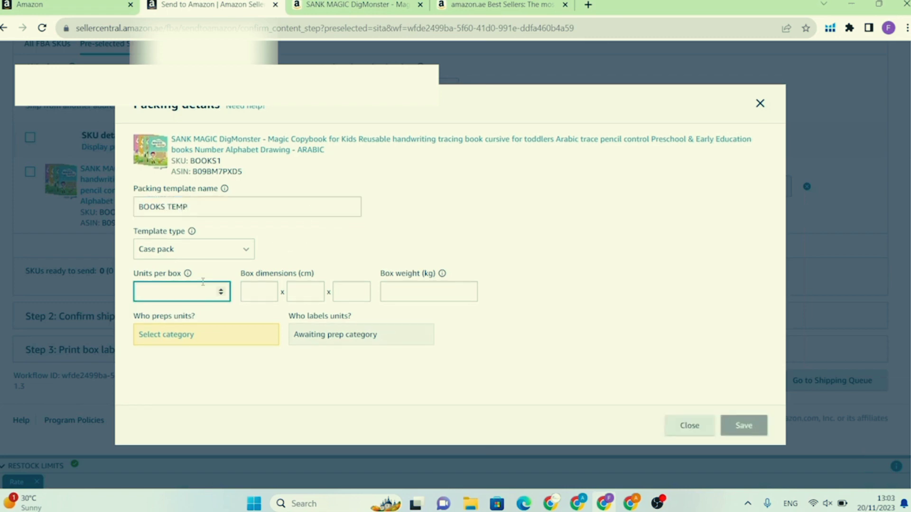
{"action": "type", "text": "50"}
Step: Set the template's box dimensions to 20 x 15 x 22 cm and the box weight to 4 kg
{"action": "left_click", "coordinate": [253, 298]}
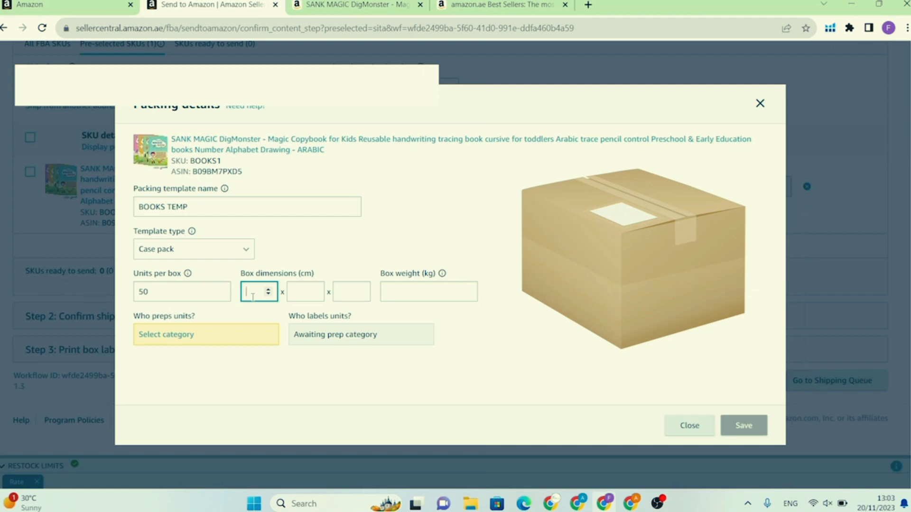
{"action": "type", "text": "20"}
{"action": "left_click", "coordinate": [305, 290]}
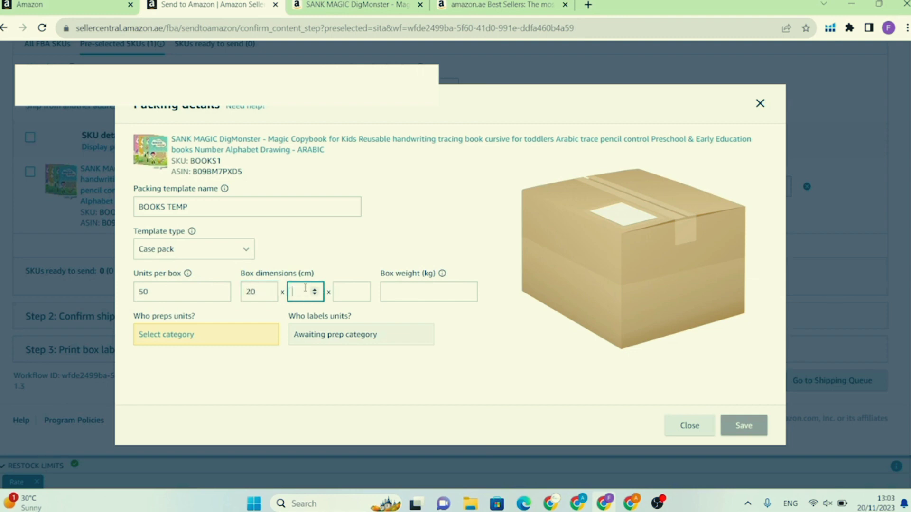
{"action": "type", "text": "15"}
{"action": "left_click", "coordinate": [352, 293]}
{"action": "type", "text": "22"}
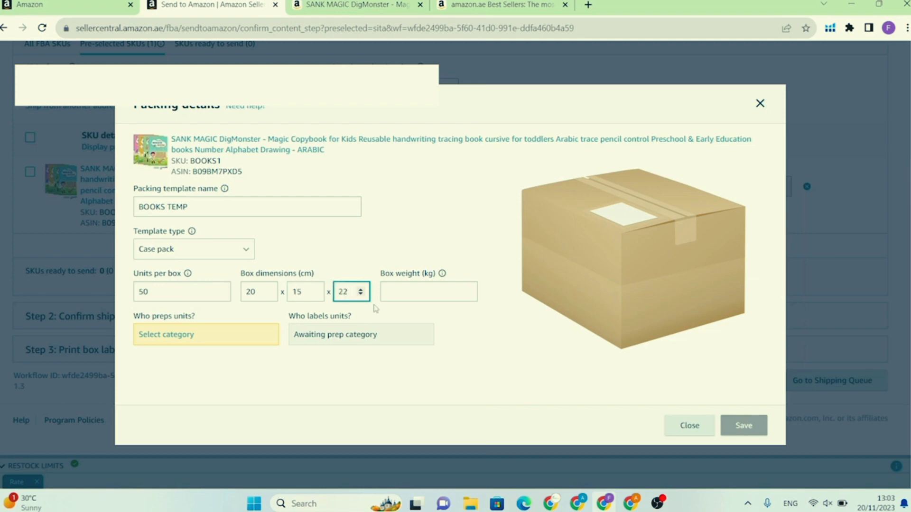
{"action": "left_click", "coordinate": [407, 292]}
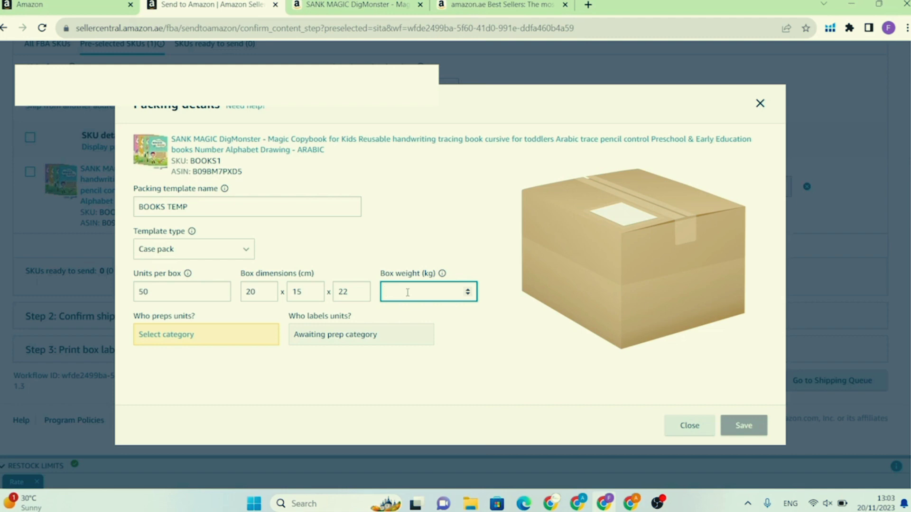
{"action": "type", "text": "4"}
{"action": "left_click", "coordinate": [442, 358]}
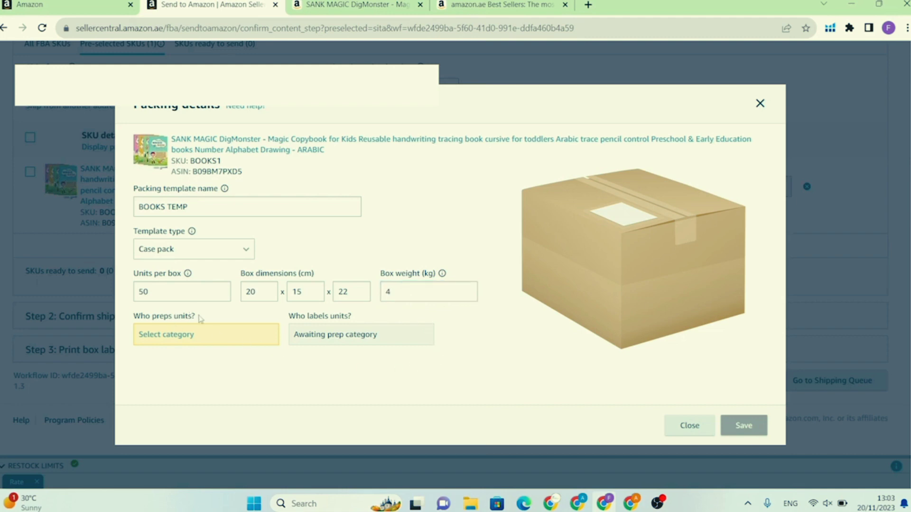
Step: Set the prep category to No prep needed and save the packing template
{"action": "left_click_drag", "start_coordinate": [198, 317], "coordinate": [150, 317]}
{"action": "left_click", "coordinate": [125, 323]}
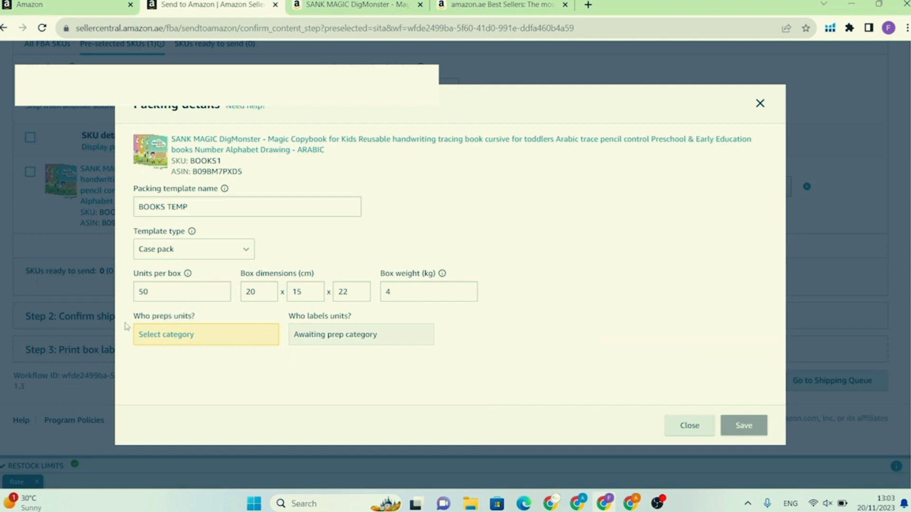
{"action": "left_click", "coordinate": [147, 335]}
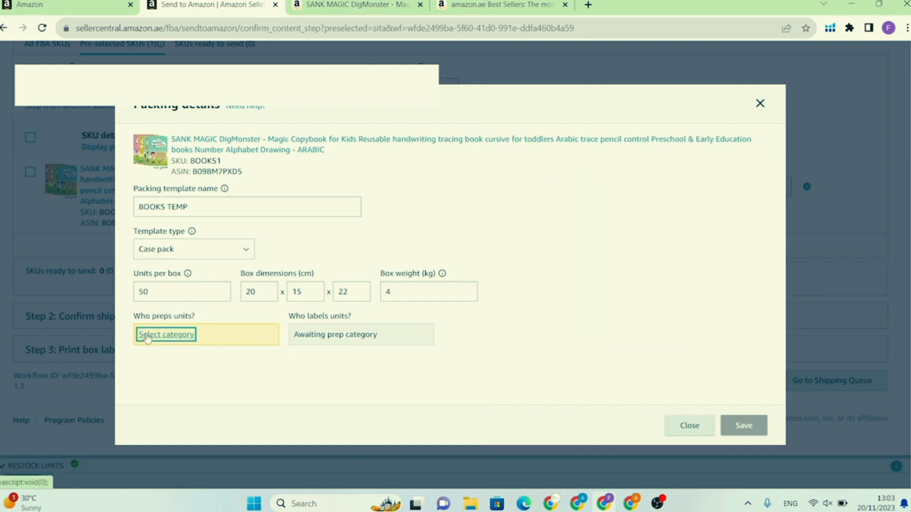
{"action": "left_click", "coordinate": [156, 294]}
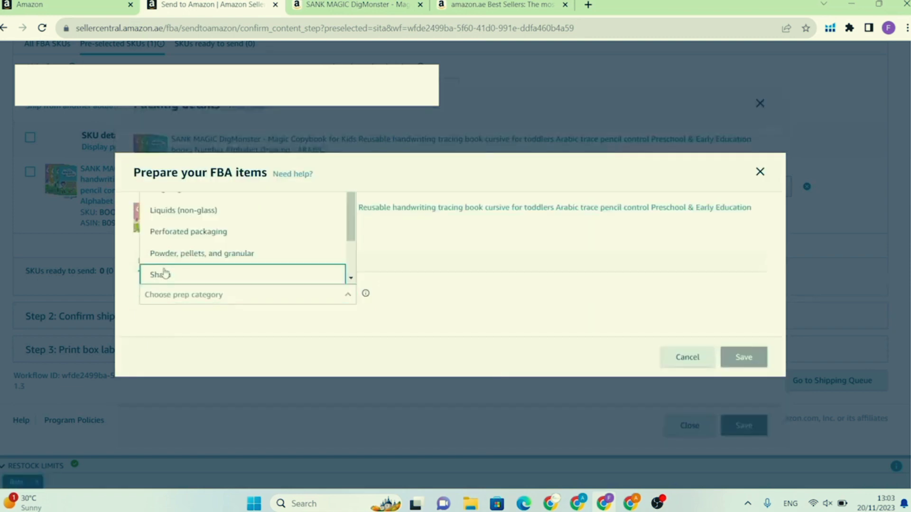
{"action": "scroll", "coordinate": [163, 273], "scroll_direction": "down", "scroll_amount": 1}
{"action": "left_click", "coordinate": [179, 273]}
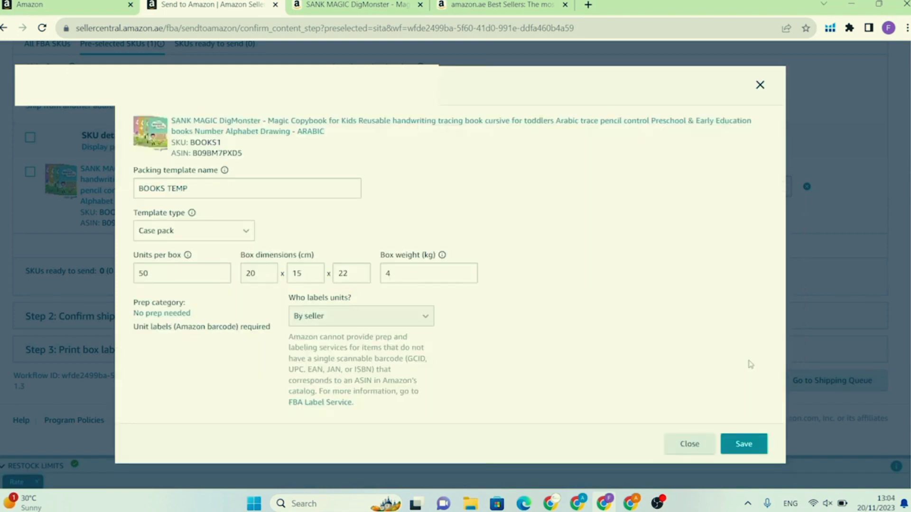
{"action": "left_click", "coordinate": [739, 444]}
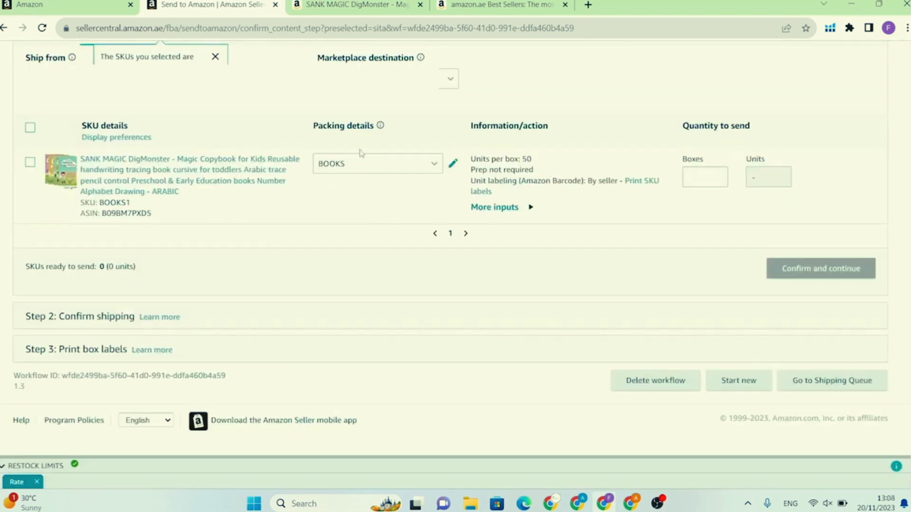
Step: Dismiss the pre-selected SKUs hint and apply the BOOKS packing template to the copybook
{"action": "left_click", "coordinate": [218, 59]}
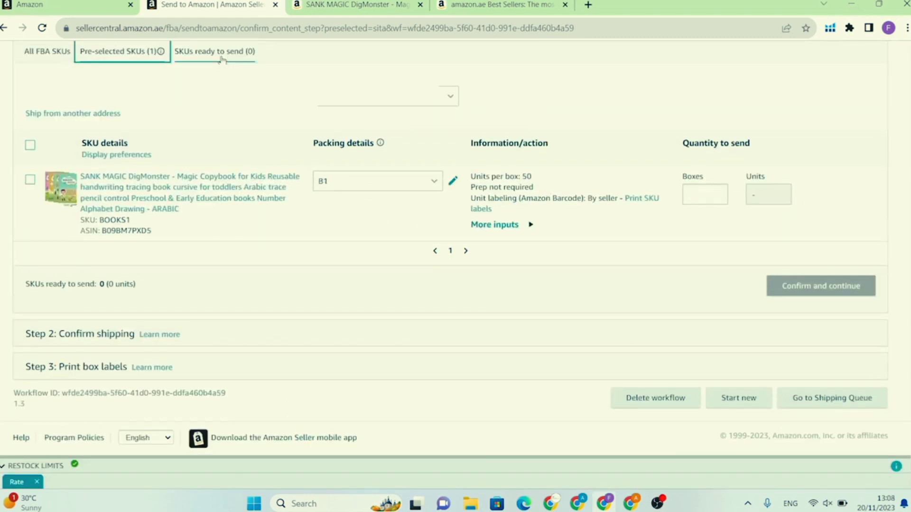
{"action": "left_click", "coordinate": [375, 181]}
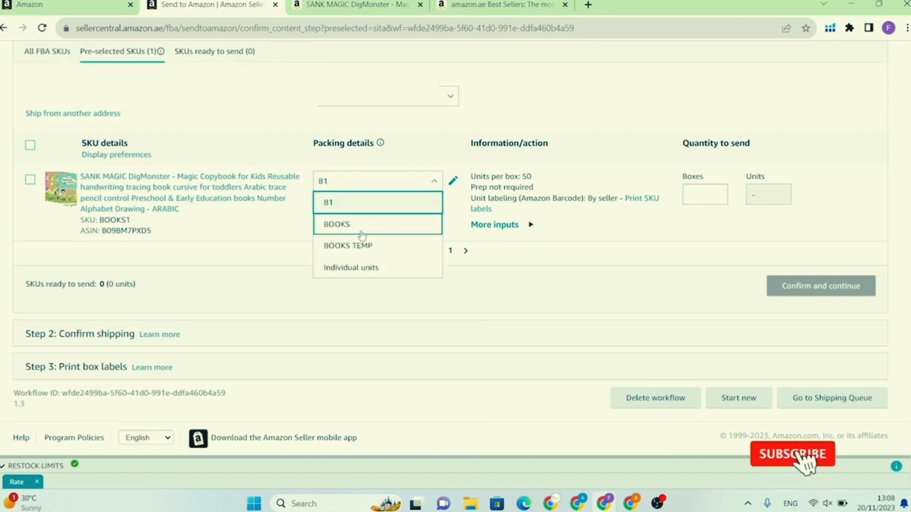
{"action": "left_click", "coordinate": [358, 222]}
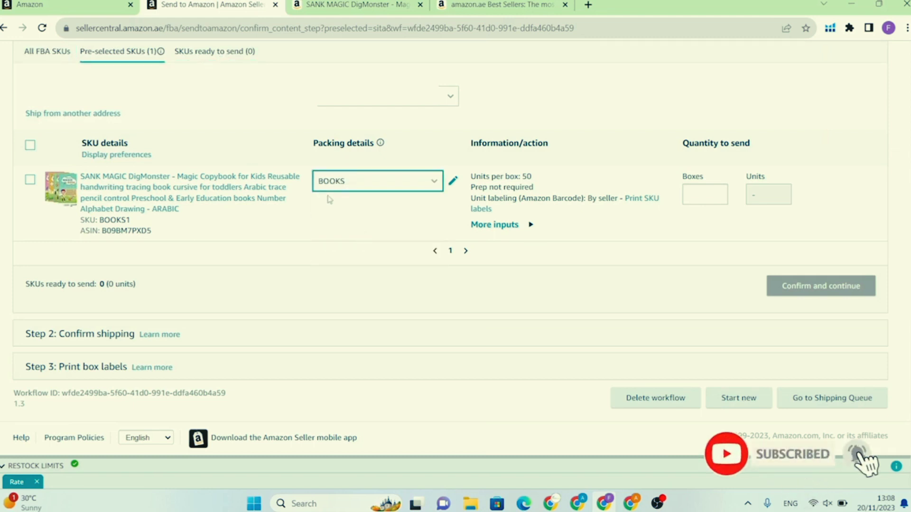
Step: Set the quantity to send to 1 box and mark the copybook as ready to send
{"action": "left_click", "coordinate": [698, 197]}
{"action": "type", "text": "1"}
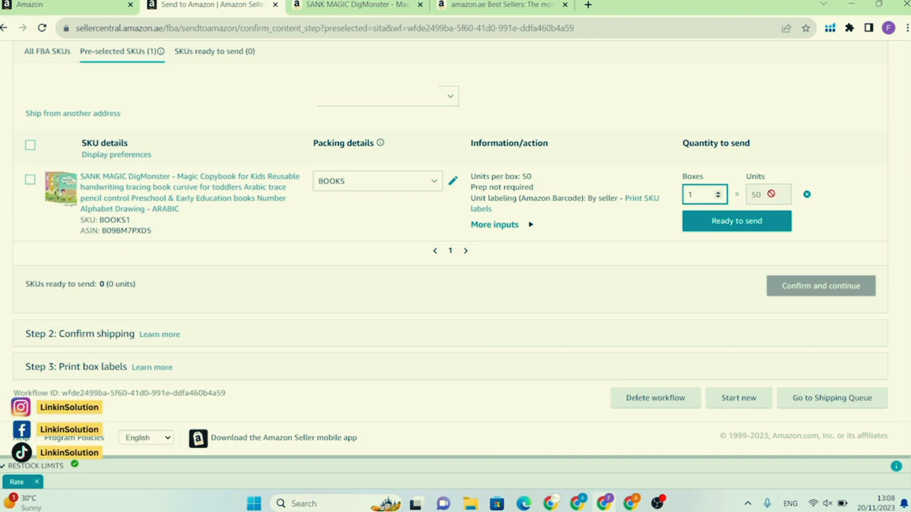
{"action": "left_click", "coordinate": [745, 227]}
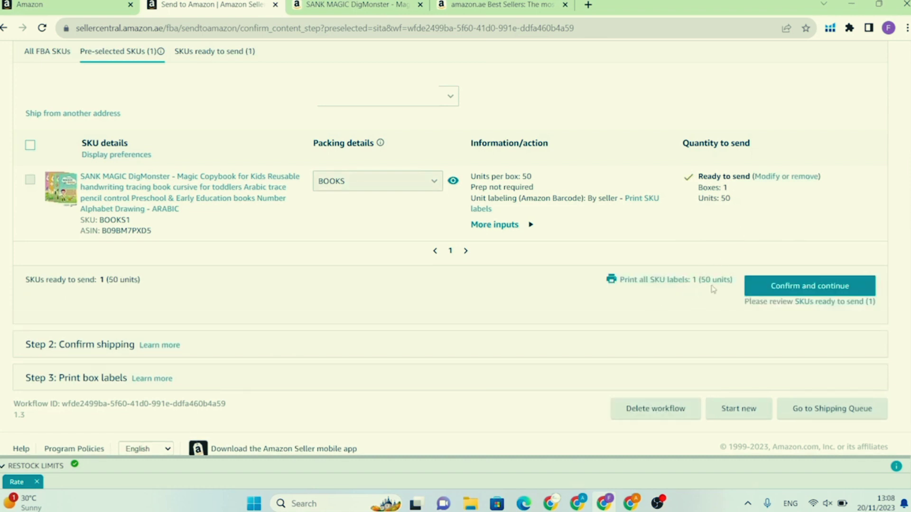
Step: Print all SKU labels for the copybook's 50 units and look through the generated labels PDF
{"action": "left_click", "coordinate": [656, 282]}
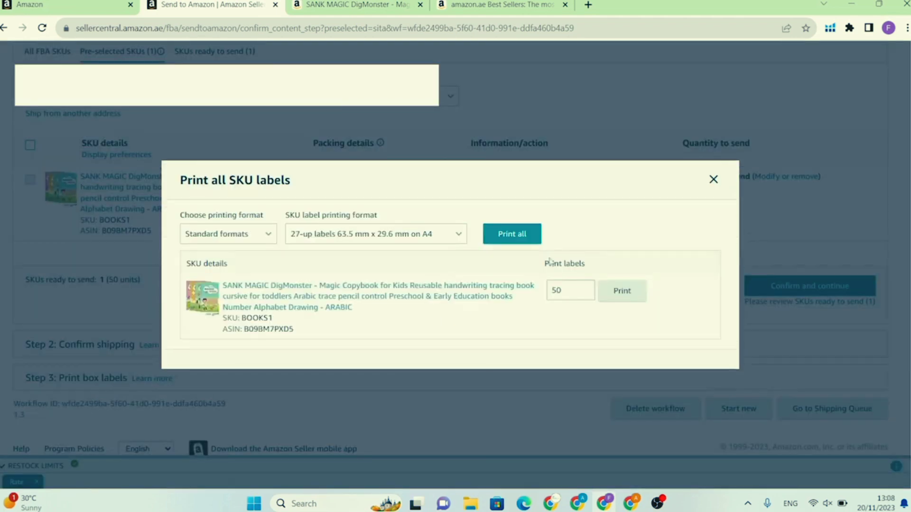
{"action": "left_click", "coordinate": [517, 243]}
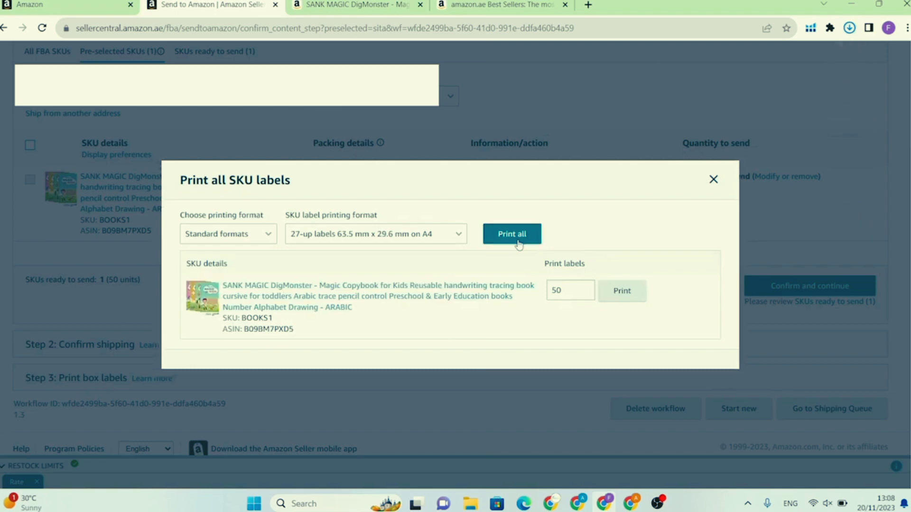
{"action": "left_click", "coordinate": [698, 65]}
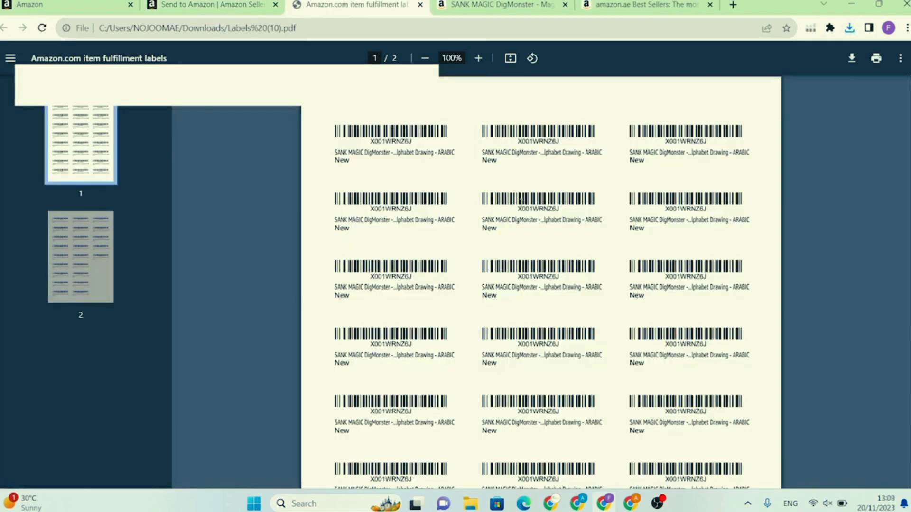
{"action": "scroll", "coordinate": [520, 199], "scroll_direction": "down", "scroll_amount": 15}
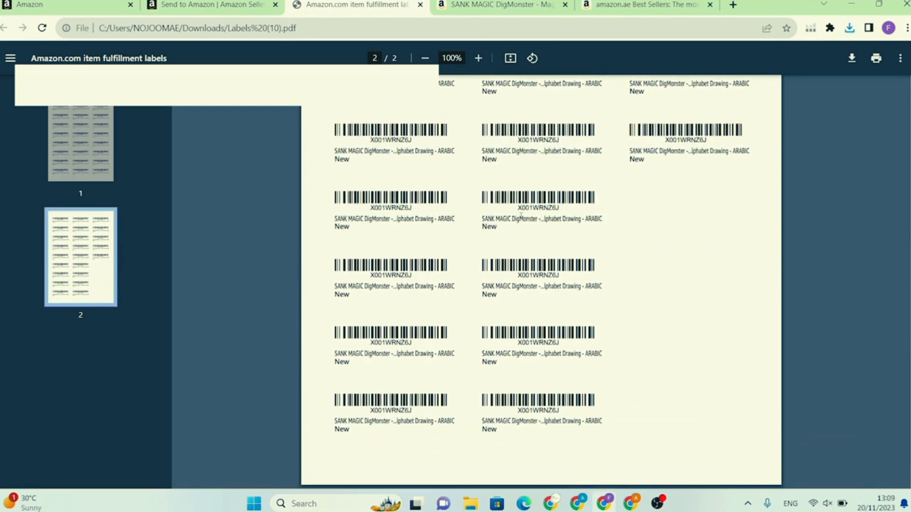
{"action": "scroll", "coordinate": [520, 216], "scroll_direction": "up", "scroll_amount": 6}
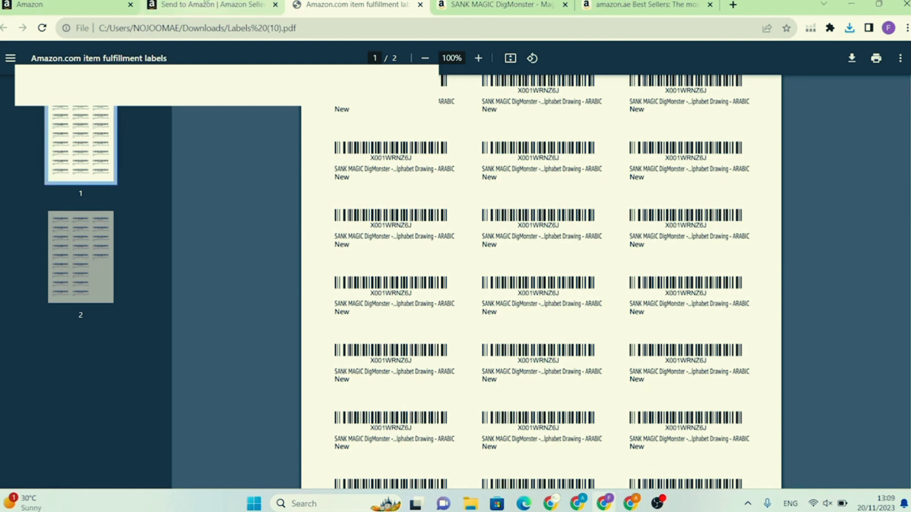
Step: Return to the Send to Amazon page, close the label printing dialog, and confirm the inventory to continue to shipping
{"action": "left_click", "coordinate": [205, 4]}
{"action": "left_click", "coordinate": [712, 179]}
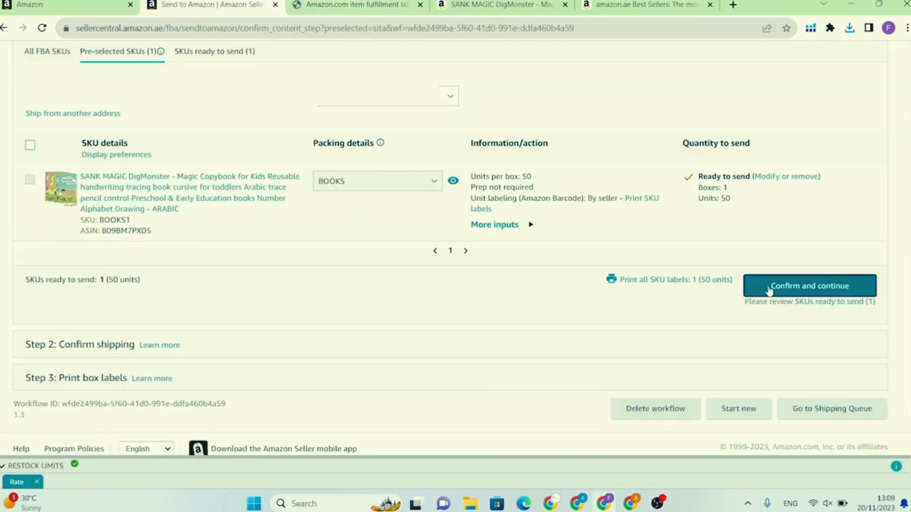
{"action": "left_click", "coordinate": [769, 287]}
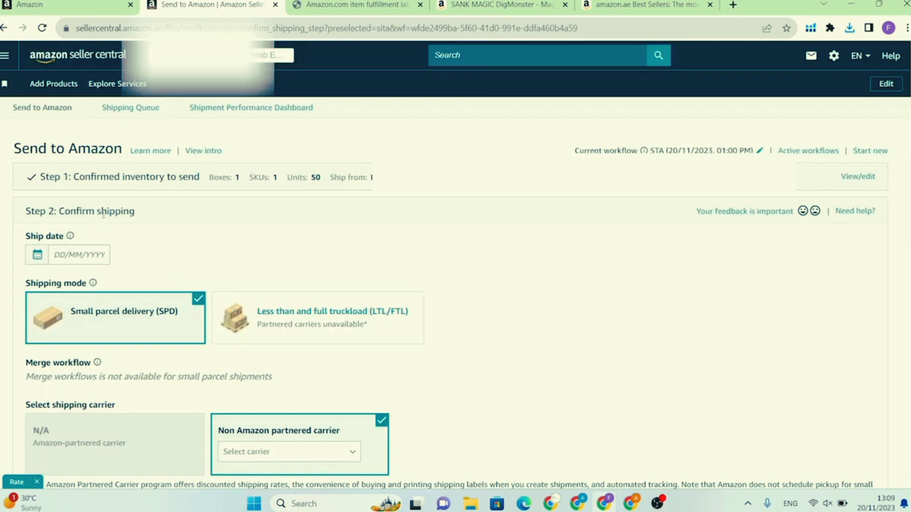
Step: Set the shipment's ship date to 24/11/2023
{"action": "left_click_drag", "start_coordinate": [135, 212], "coordinate": [59, 212]}
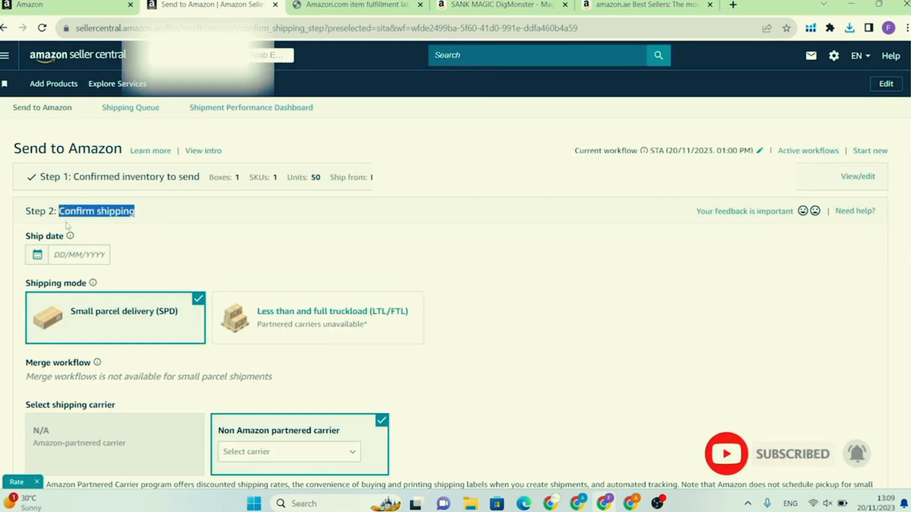
{"action": "left_click", "coordinate": [238, 257]}
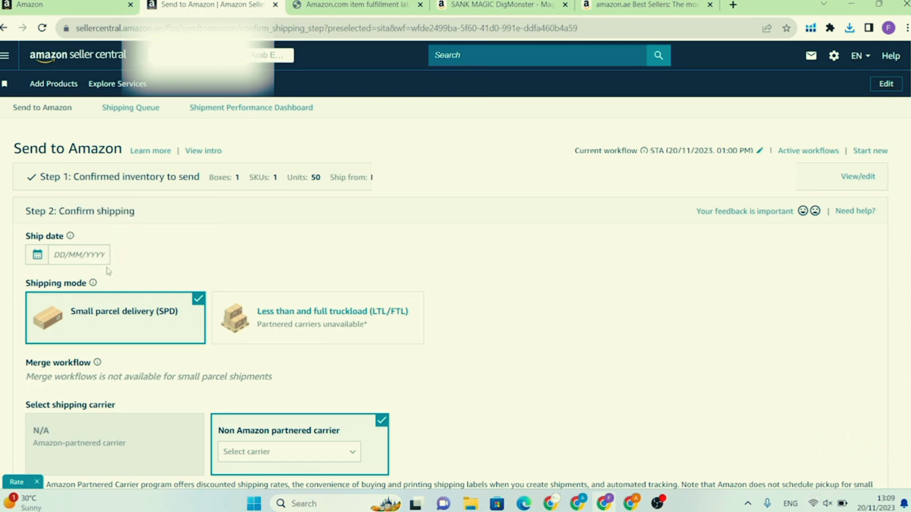
{"action": "left_click", "coordinate": [95, 259]}
{"action": "left_click", "coordinate": [86, 254]}
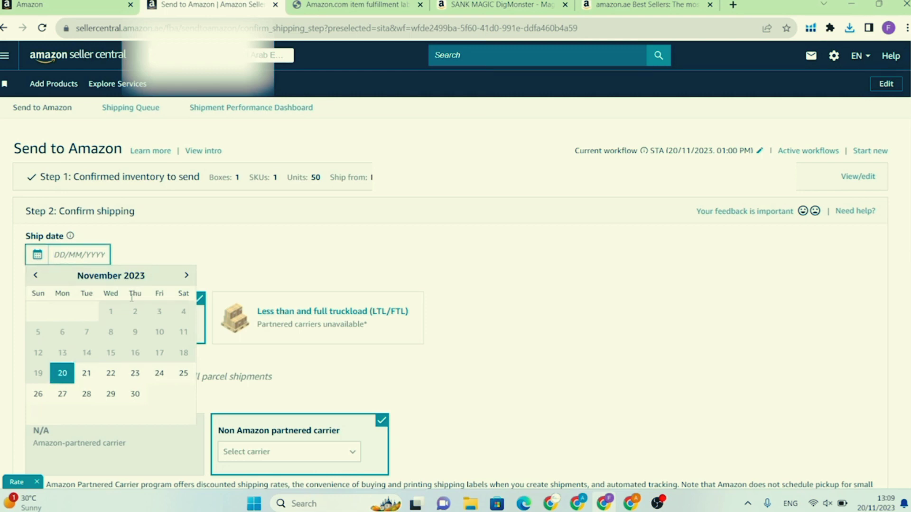
{"action": "left_click", "coordinate": [165, 376]}
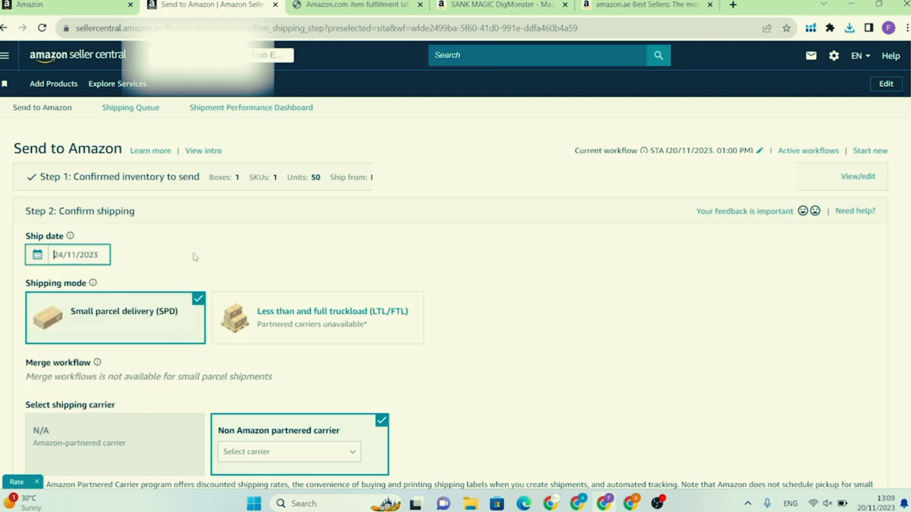
Step: Choose Other as the non Amazon partnered carrier for the small parcel shipment
{"action": "scroll", "coordinate": [195, 257], "scroll_direction": "down", "scroll_amount": 1}
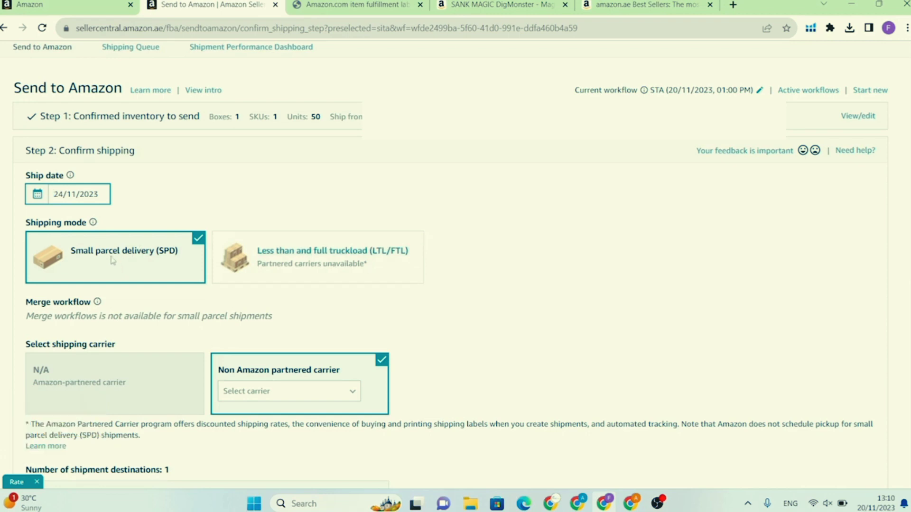
{"action": "scroll", "coordinate": [132, 291], "scroll_direction": "down", "scroll_amount": 5}
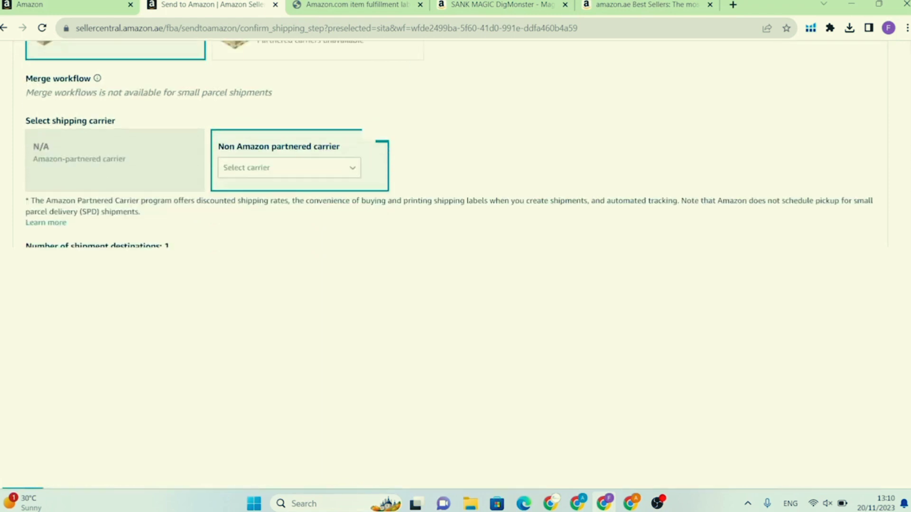
{"action": "left_click", "coordinate": [244, 148]}
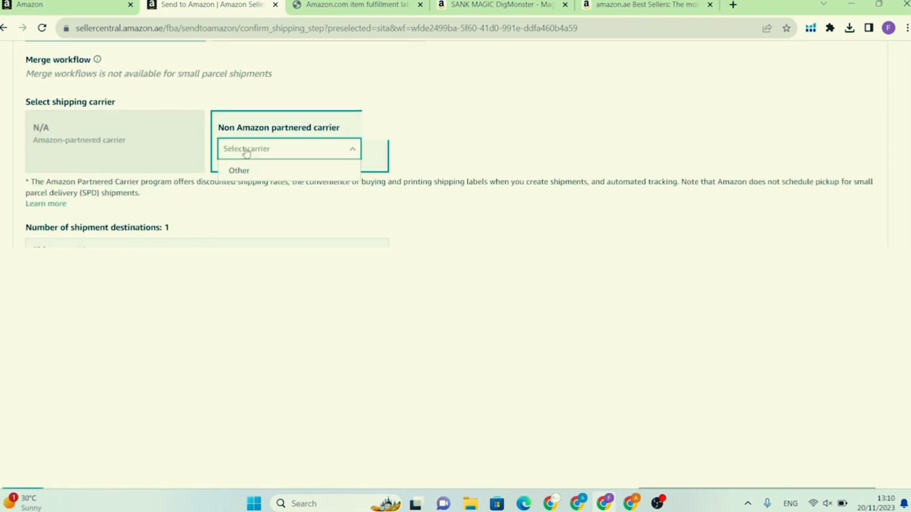
{"action": "left_click", "coordinate": [242, 170]}
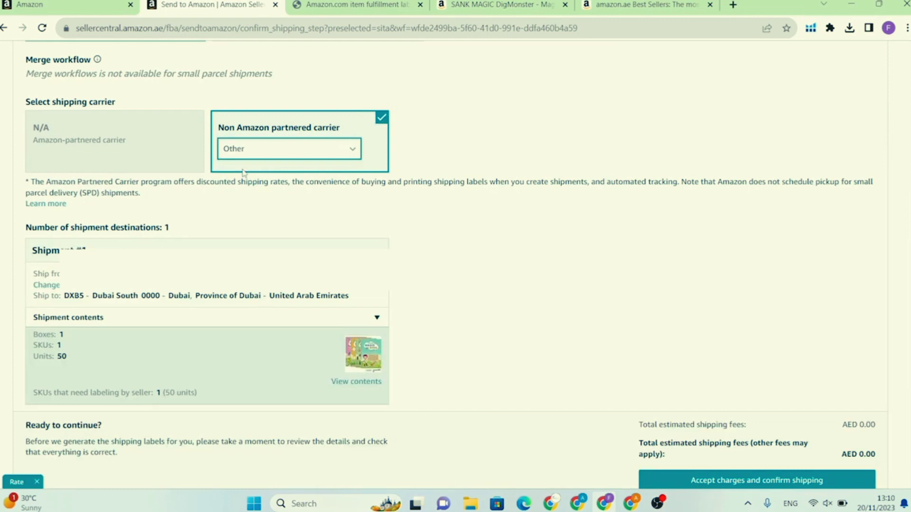
Step: Review the shipment's fees, destination, SKU and unit counts, and accept the charges to confirm shipping
{"action": "scroll", "coordinate": [243, 172], "scroll_direction": "down", "scroll_amount": 1}
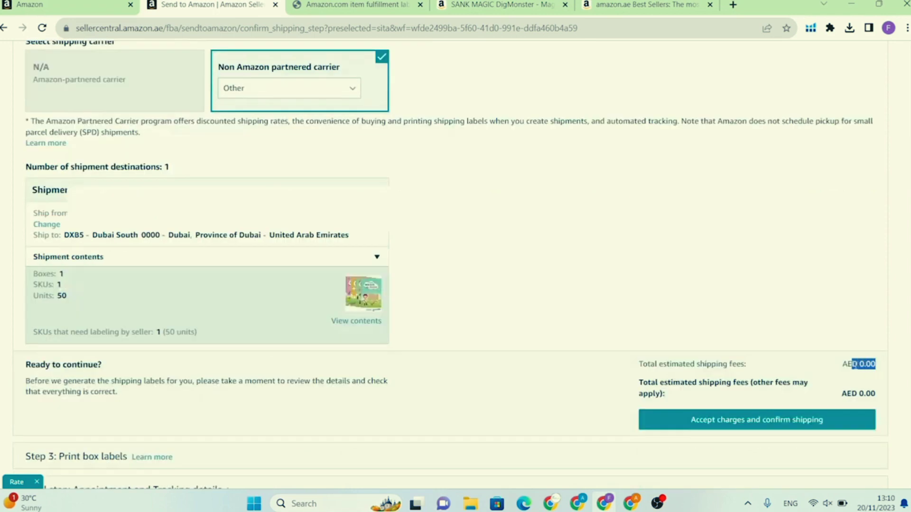
{"action": "left_click", "coordinate": [67, 237]}
{"action": "left_click_drag", "start_coordinate": [67, 237], "coordinate": [353, 245]}
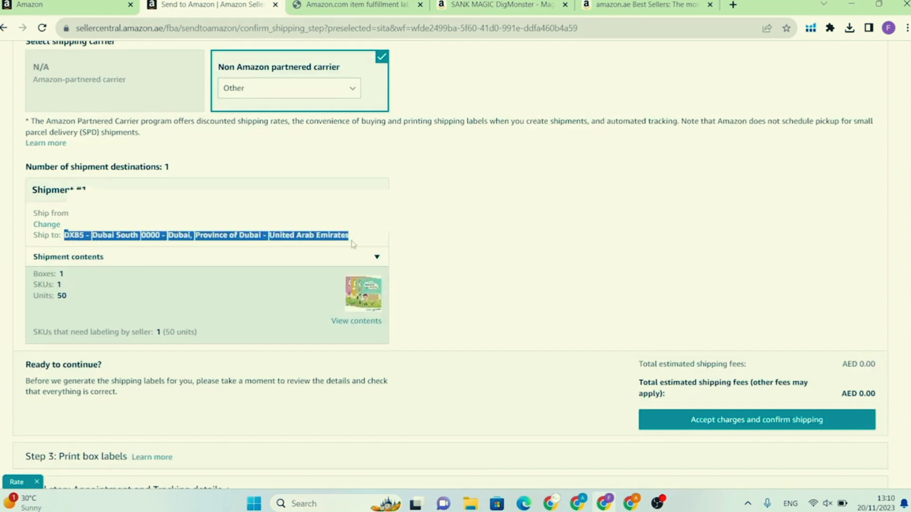
{"action": "mouse_move", "coordinate": [70, 279]}
{"action": "left_mouse_down"}
{"action": "mouse_move", "coordinate": [60, 274]}
{"action": "mouse_move", "coordinate": [58, 285]}
{"action": "left_mouse_up"}
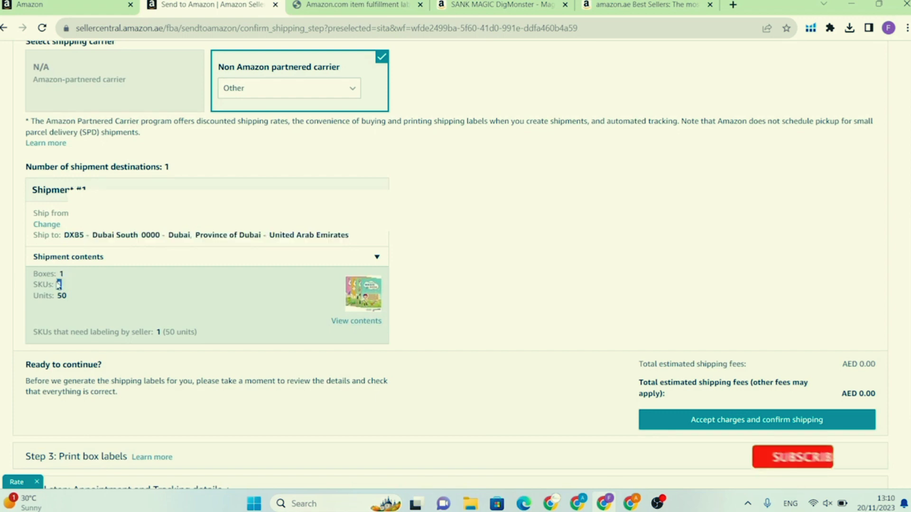
{"action": "double_click", "coordinate": [65, 295]}
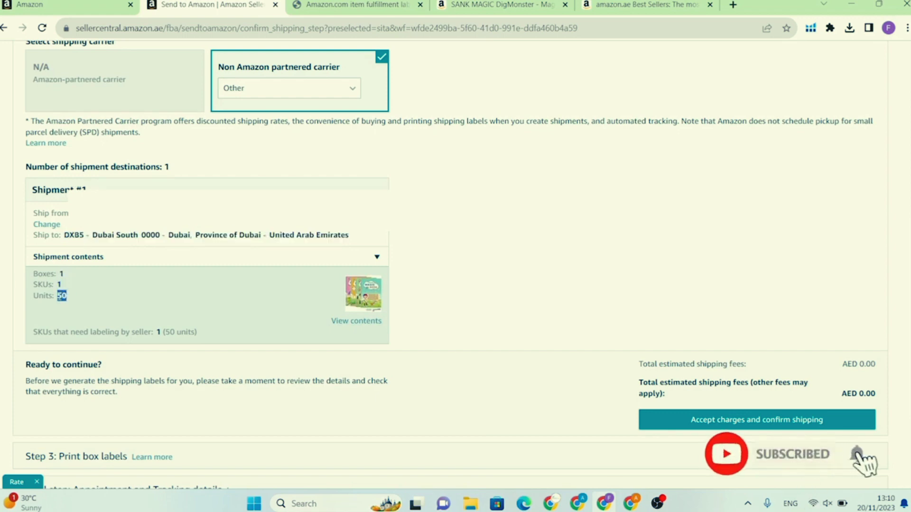
{"action": "left_click", "coordinate": [696, 427]}
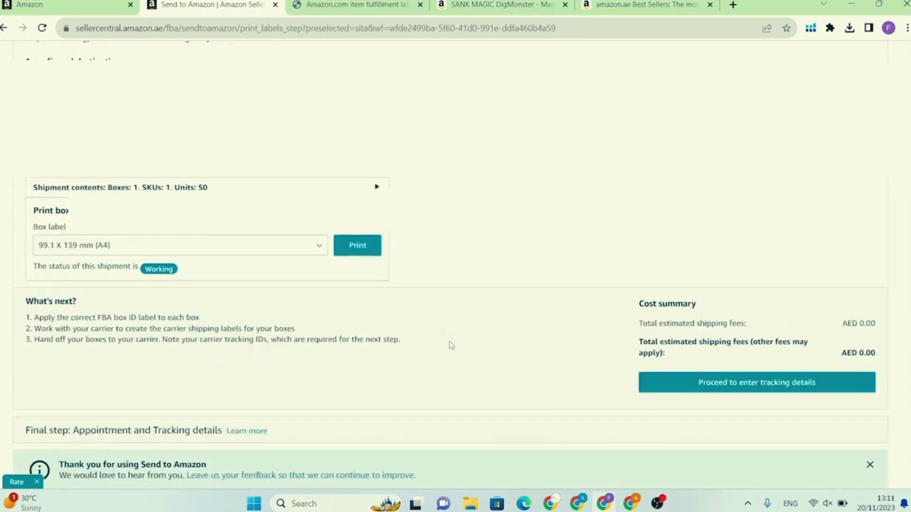
Step: Print the shipment's box labels in the 99.1 X 139 mm (A4) format and return to the Send to Amazon page
{"action": "scroll", "coordinate": [451, 345], "scroll_direction": "down", "scroll_amount": 1}
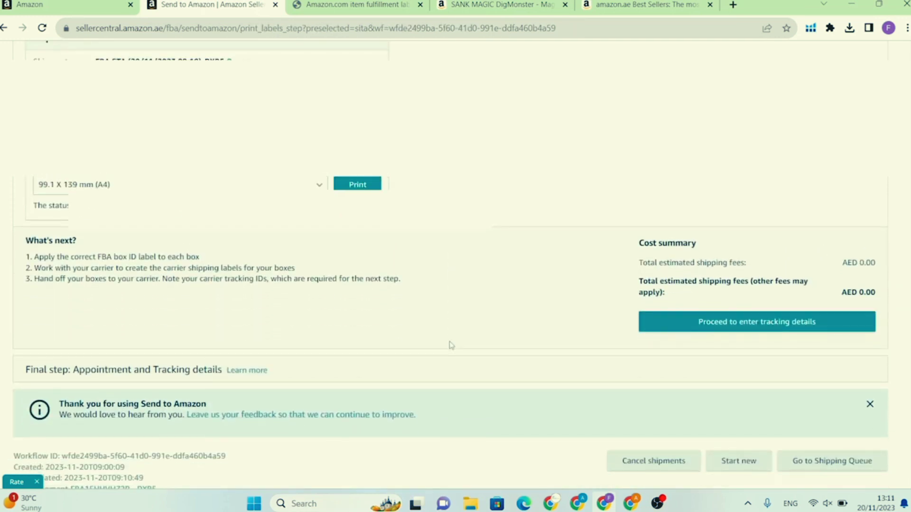
{"action": "left_click_drag", "start_coordinate": [55, 150], "coordinate": [109, 153]}
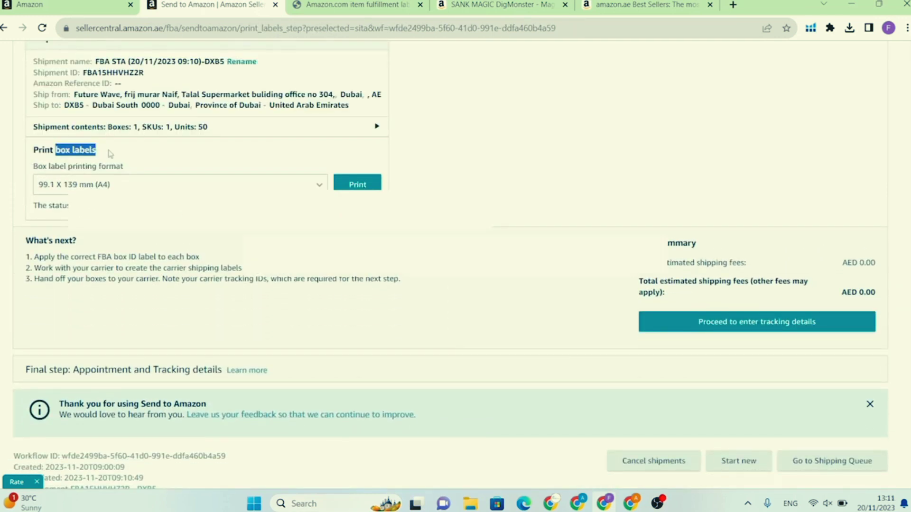
{"action": "left_click", "coordinate": [340, 186]}
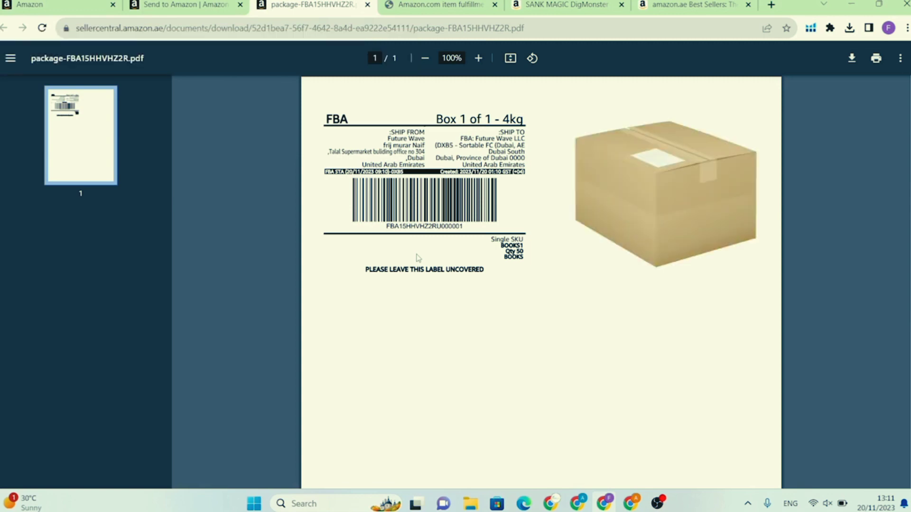
{"action": "left_click", "coordinate": [194, 2]}
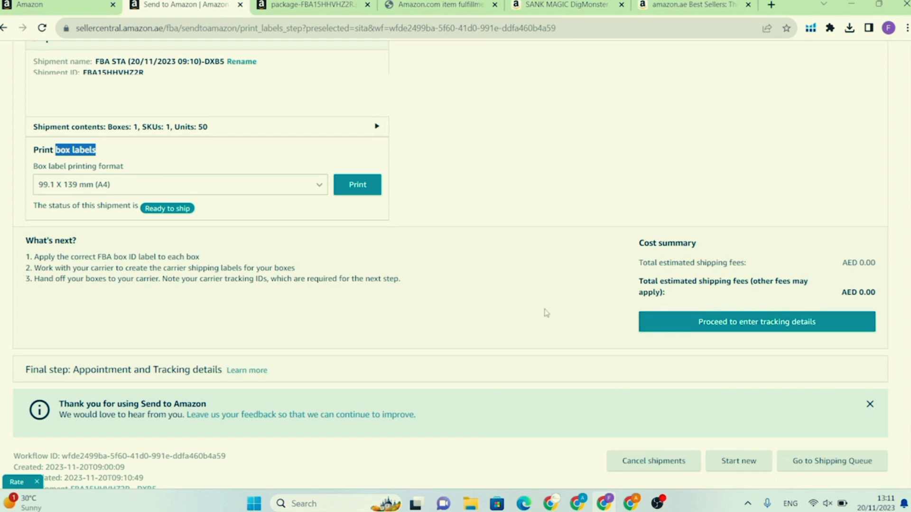
{"action": "scroll", "coordinate": [546, 313], "scroll_direction": "down", "scroll_amount": 1}
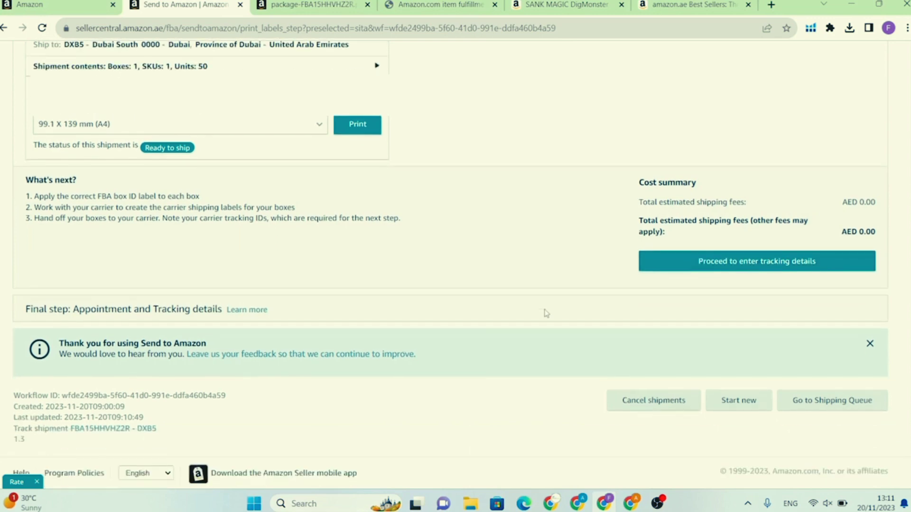